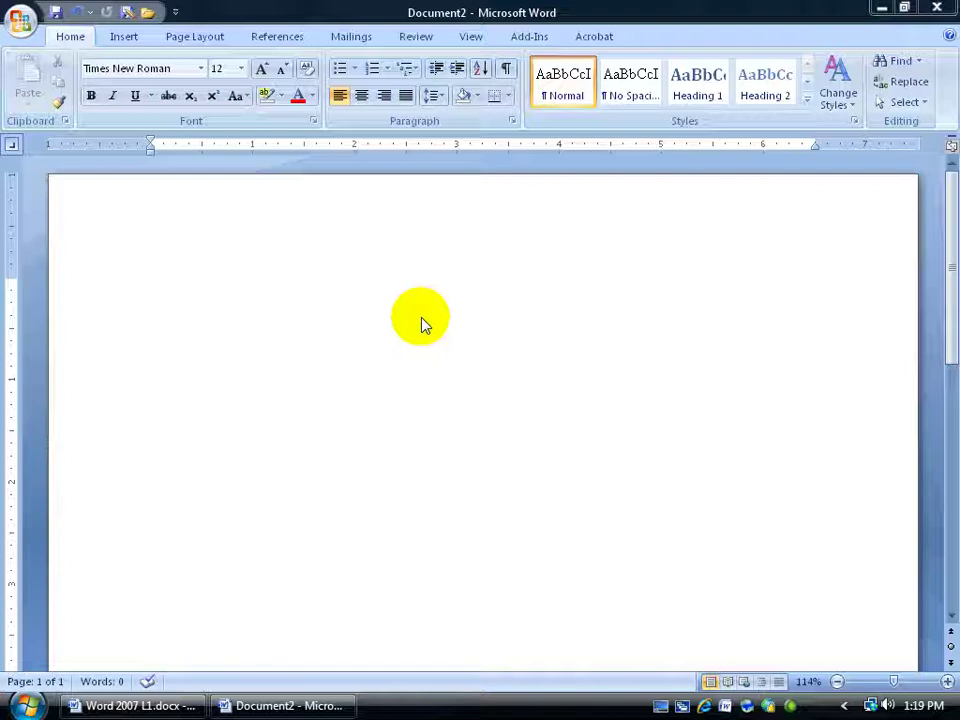
Step: Show the paragraph and other formatting marks in the blank document
{"action": "left_click", "coordinate": [192, 298]}
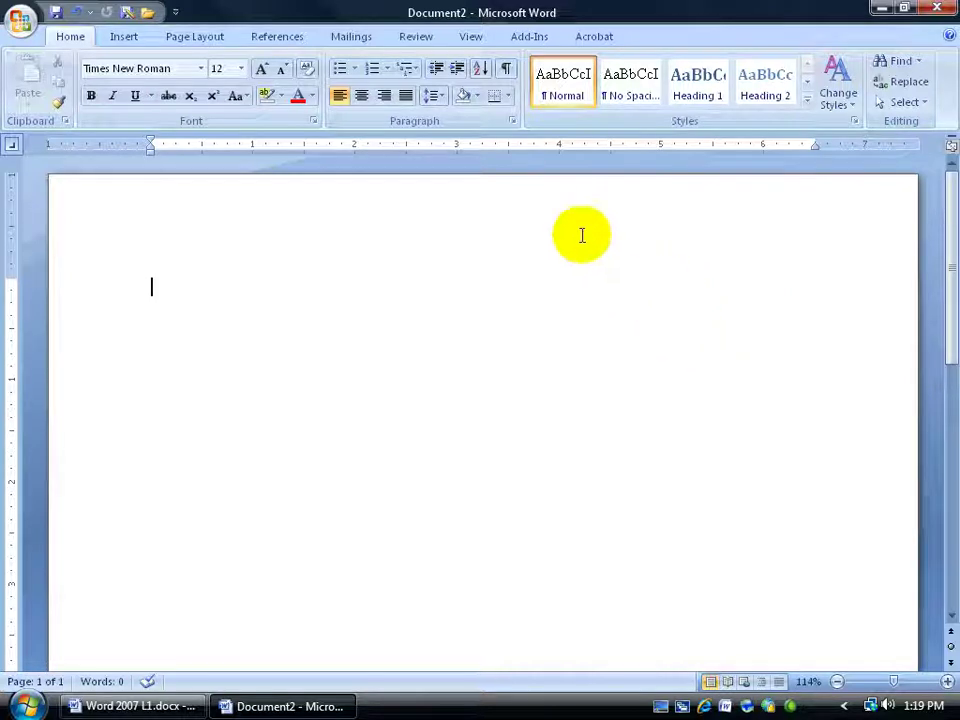
{"action": "left_click", "coordinate": [507, 69]}
{"action": "left_click", "coordinate": [507, 69]}
{"action": "left_click", "coordinate": [507, 69]}
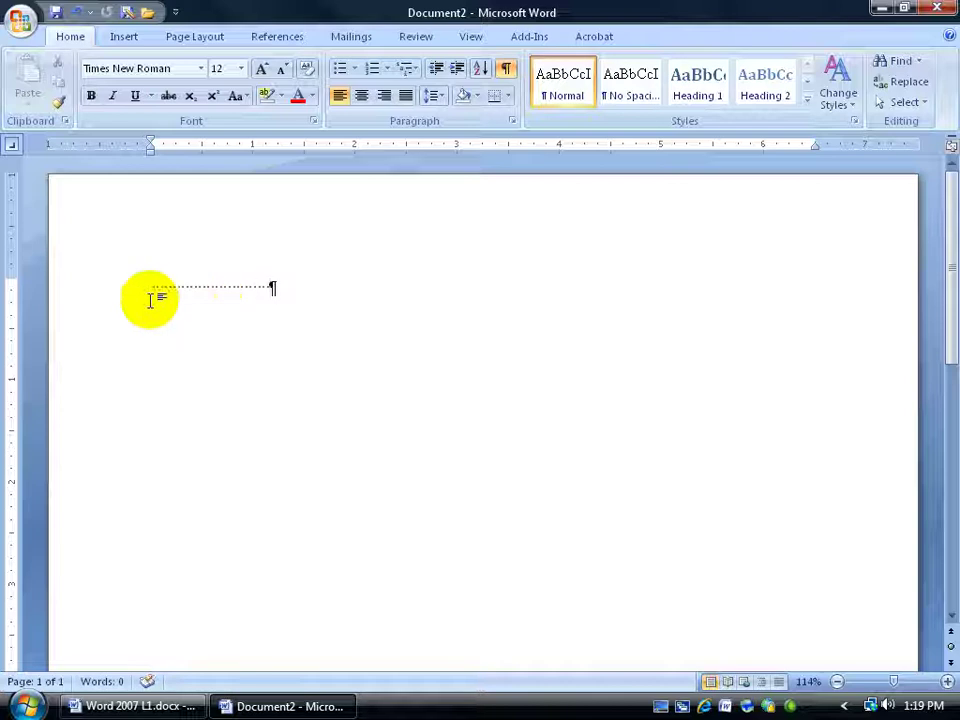
Step: Insert four default tabs after the row of spaces on the first line
{"action": "key", "text": "Tab"}
{"action": "key", "text": "Tab"}
{"action": "key", "text": "Tab"}
{"action": "key", "text": "Tab"}
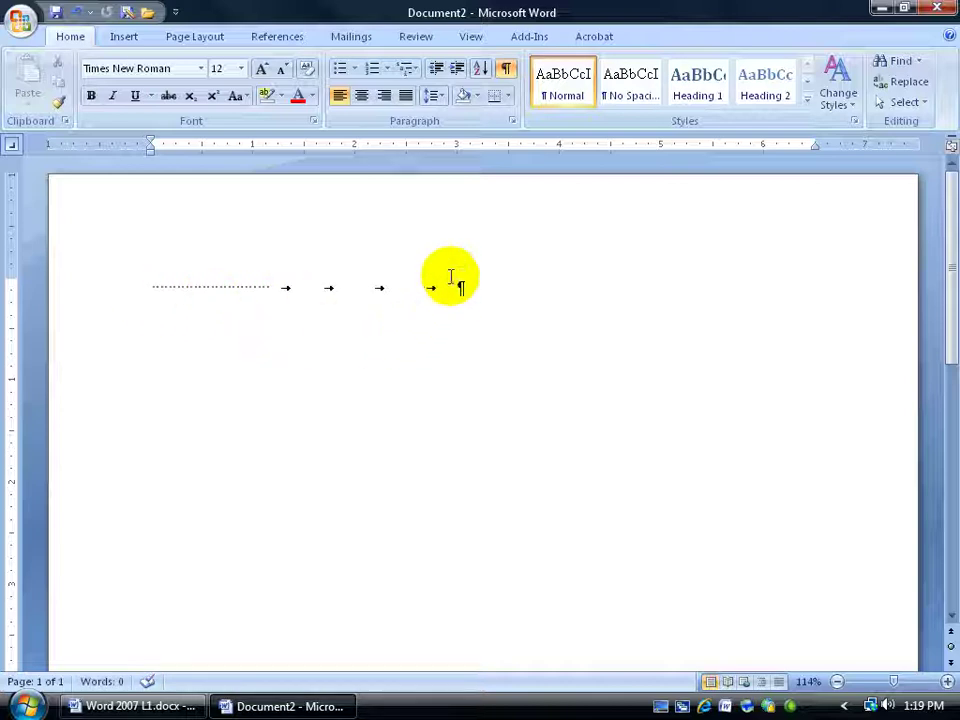
Step: Delete several spaces in front of the first tab and add a few spaces at the end of the line
{"action": "left_click", "coordinate": [268, 288]}
{"action": "key", "text": "BackSpace"}
{"action": "key", "text": "BackSpace"}
{"action": "key", "text": "BackSpace"}
{"action": "key", "text": "BackSpace"}
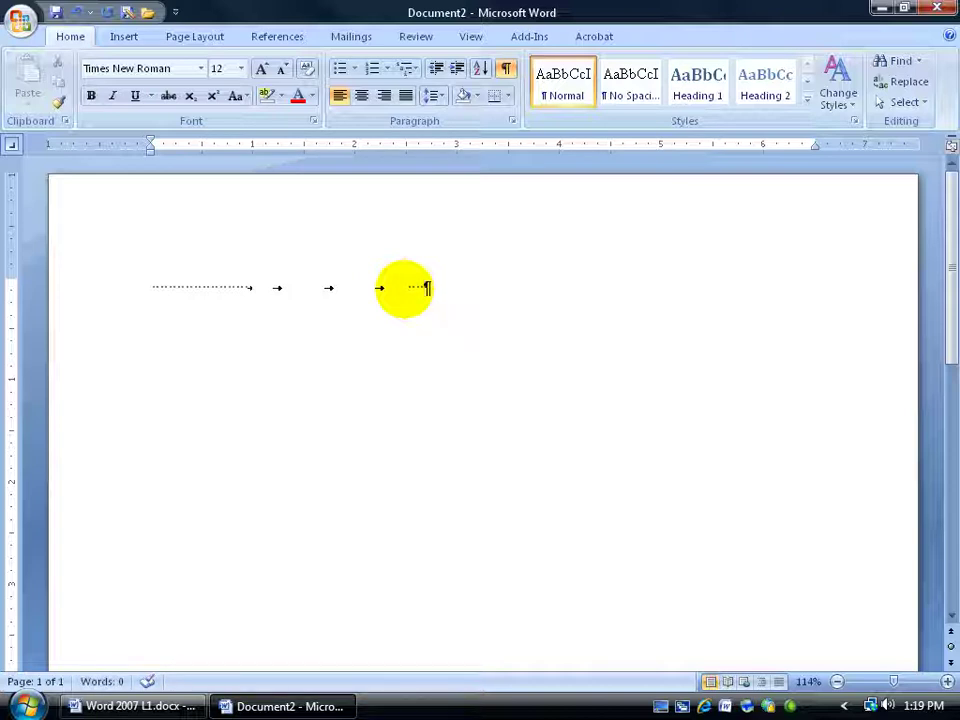
{"action": "left_click", "coordinate": [234, 286]}
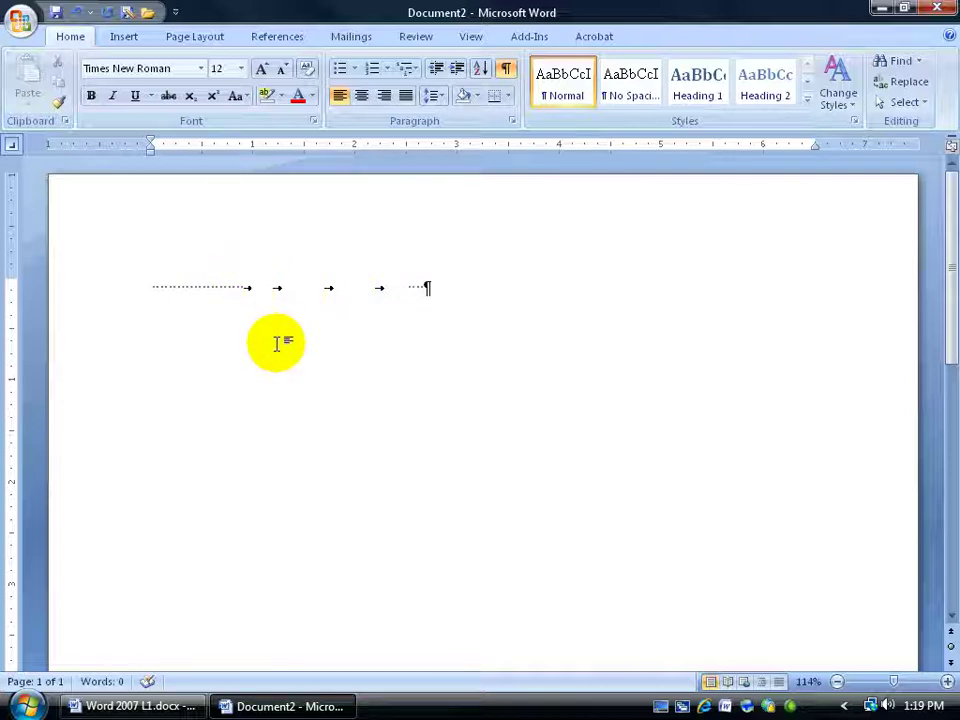
{"action": "left_click", "coordinate": [392, 287]}
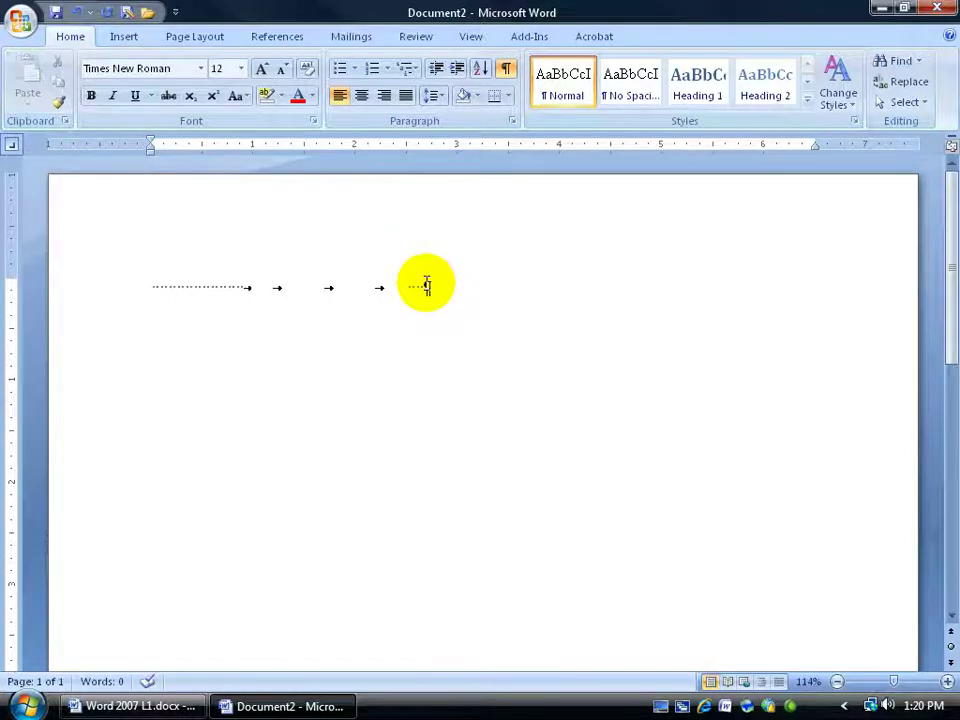
Step: Undo the trial spaces and tabs until the line is empty, and try a single default tab on it
{"action": "left_click", "coordinate": [75, 14]}
{"action": "left_click", "coordinate": [75, 14]}
{"action": "left_click", "coordinate": [75, 14]}
{"action": "left_click", "coordinate": [75, 14]}
{"action": "left_click", "coordinate": [165, 296]}
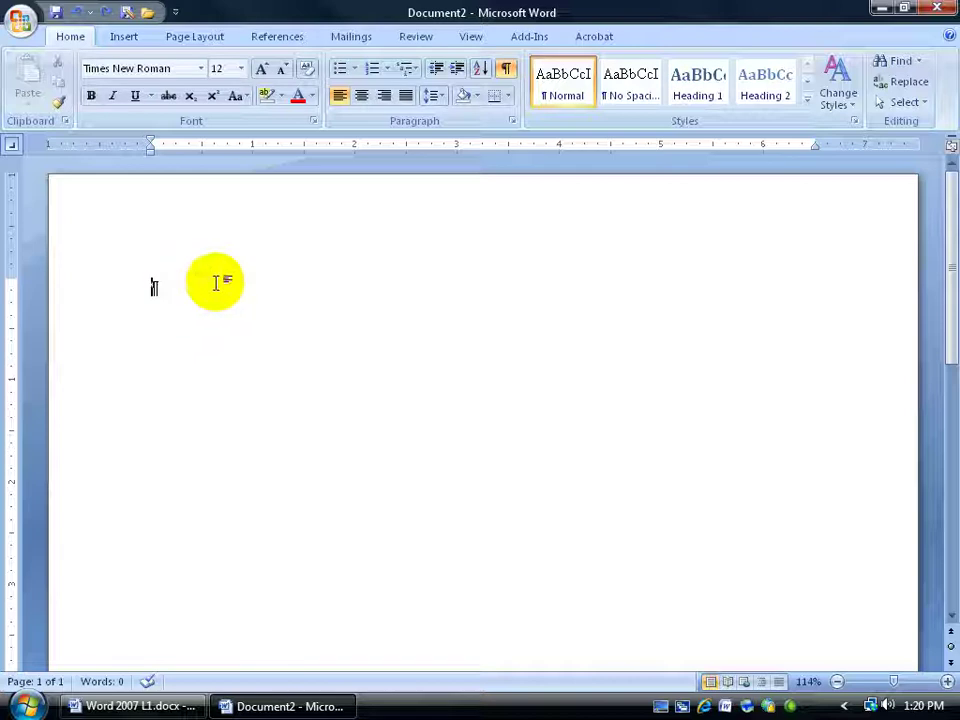
{"action": "key", "text": "Tab"}
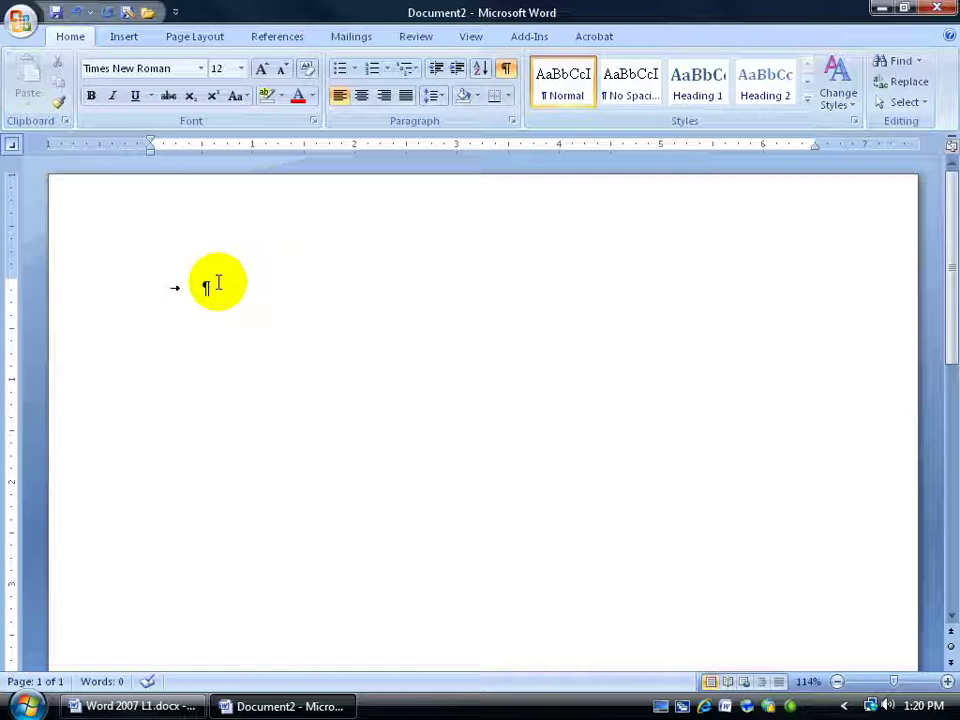
{"action": "key", "text": "BackSpace"}
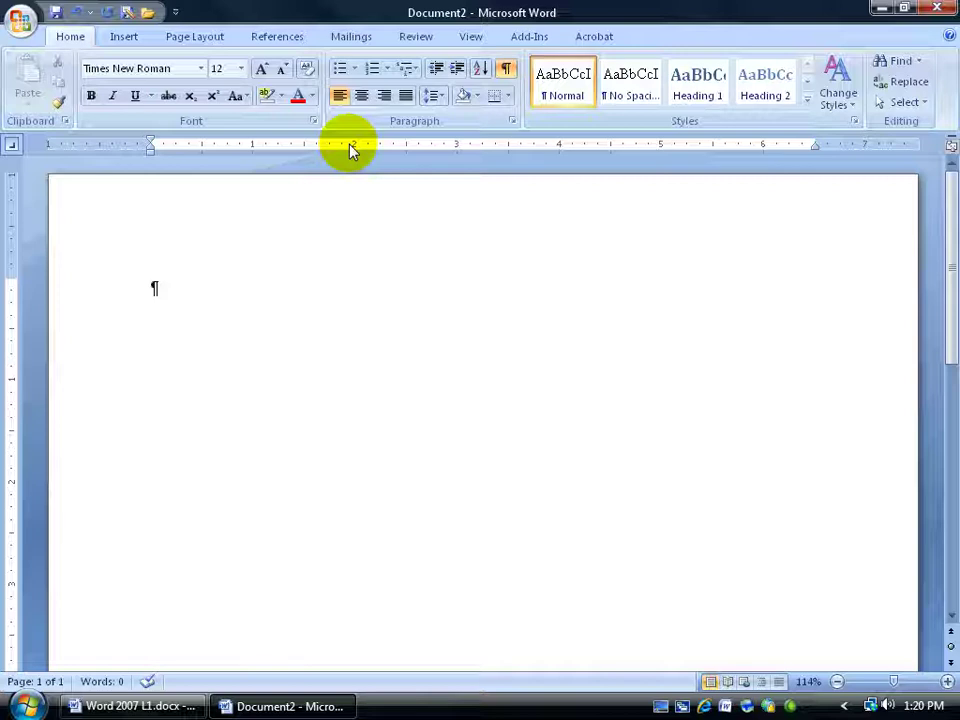
Step: Check that the document's ruler is turned on
{"action": "left_click", "coordinate": [471, 37]}
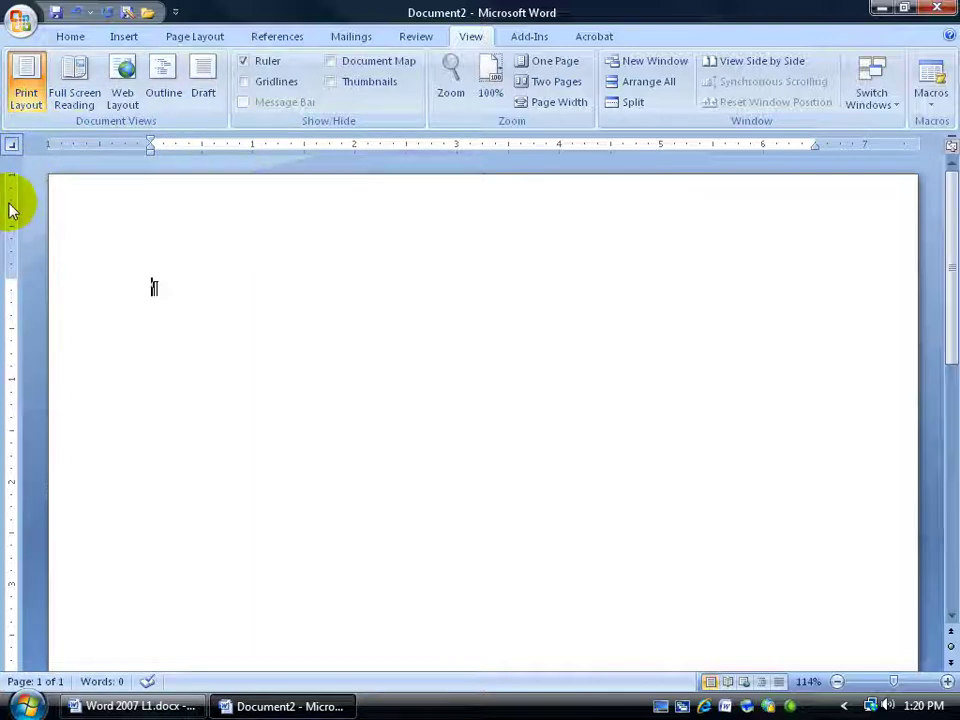
{"action": "left_click", "coordinate": [66, 37]}
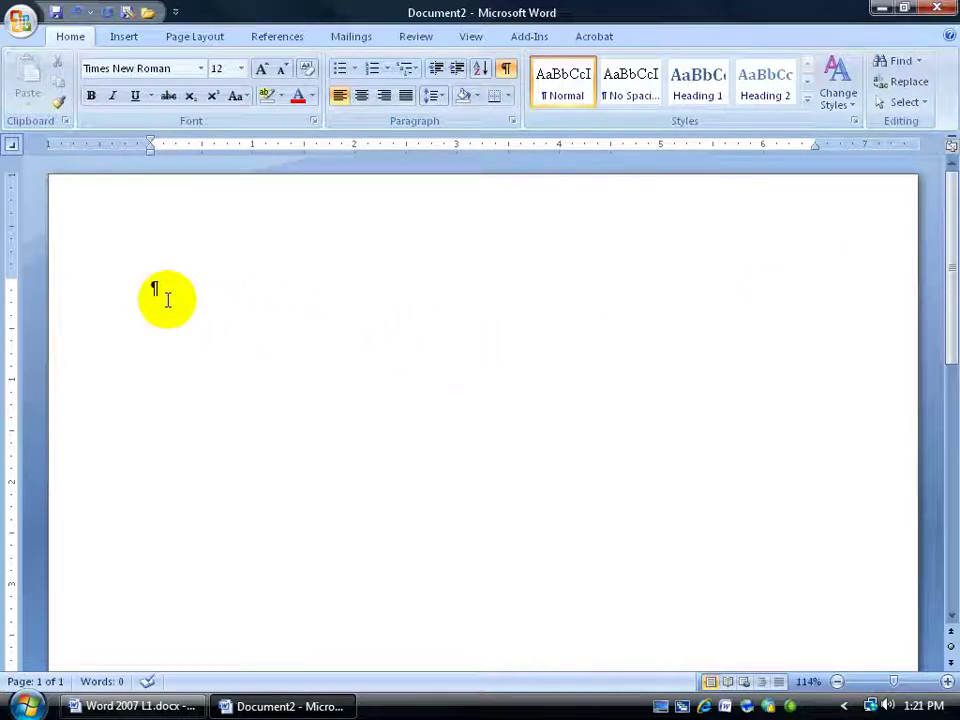
Step: Enter the heading "Author" at the start of the first line, with no tabs left after it
{"action": "type", "text": "Author"}
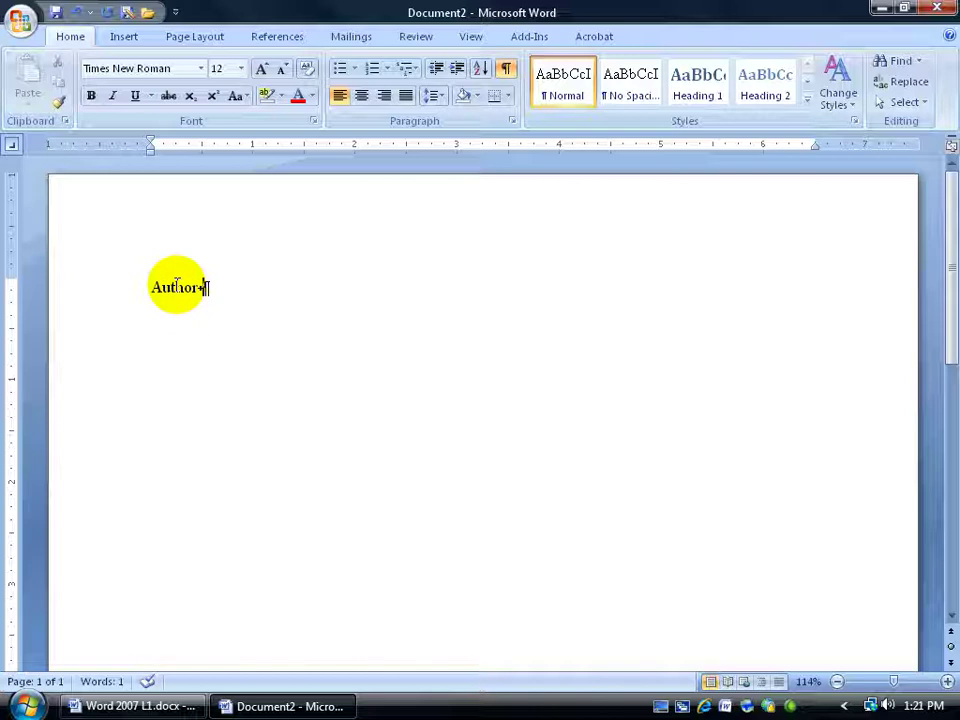
{"action": "key", "text": "Tab"}
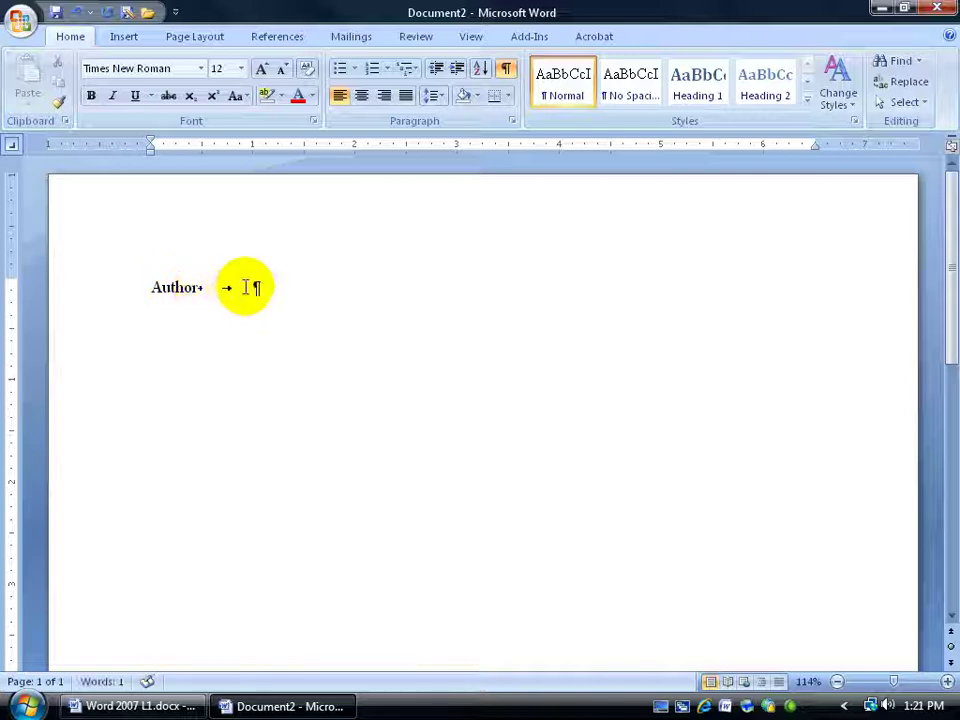
{"action": "key", "text": "BackSpace"}
{"action": "key", "text": "BackSpace"}
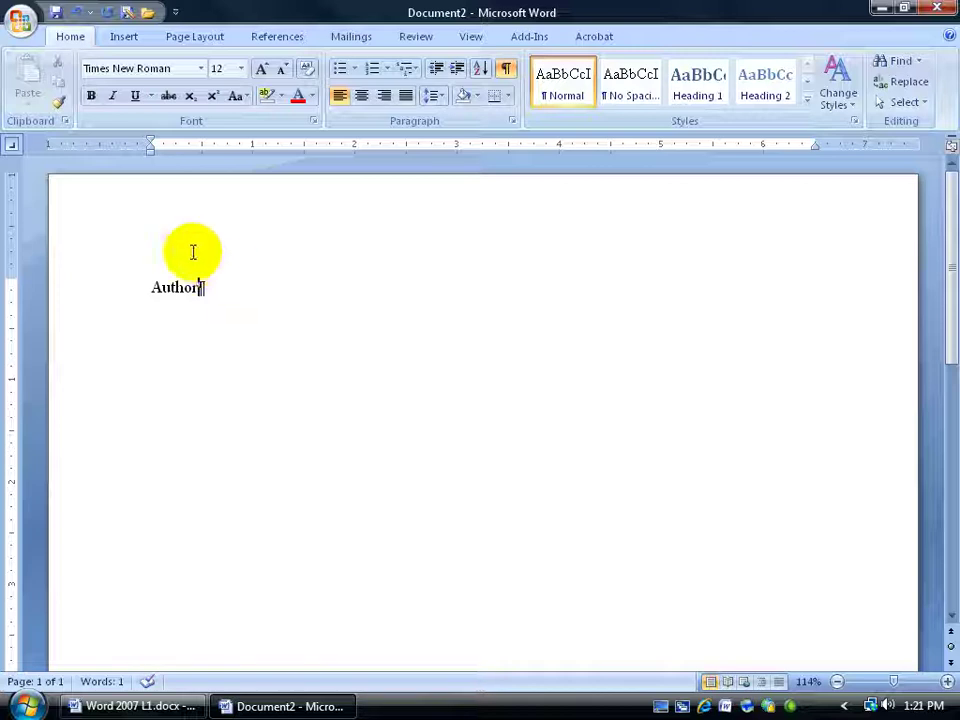
Step: Set a left tab stop at 3 inches and enter the heading "Book" at it, after "Author"
{"action": "left_click", "coordinate": [15, 148]}
{"action": "left_click", "coordinate": [14, 148]}
{"action": "left_click", "coordinate": [12, 147]}
{"action": "left_click", "coordinate": [12, 147]}
{"action": "left_click", "coordinate": [12, 147]}
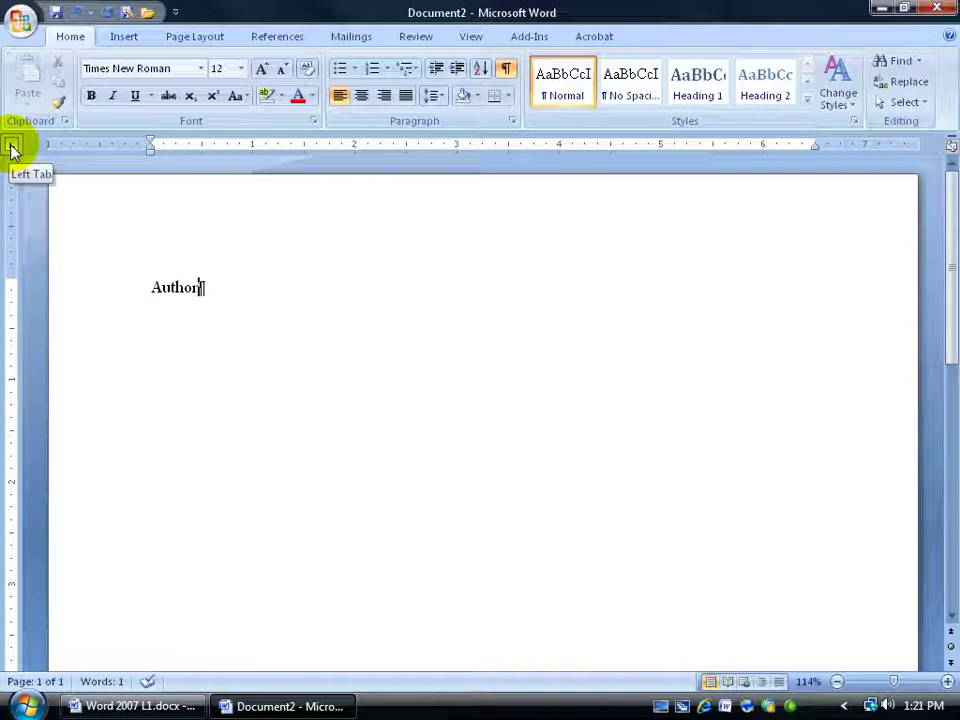
{"action": "left_click", "coordinate": [456, 150]}
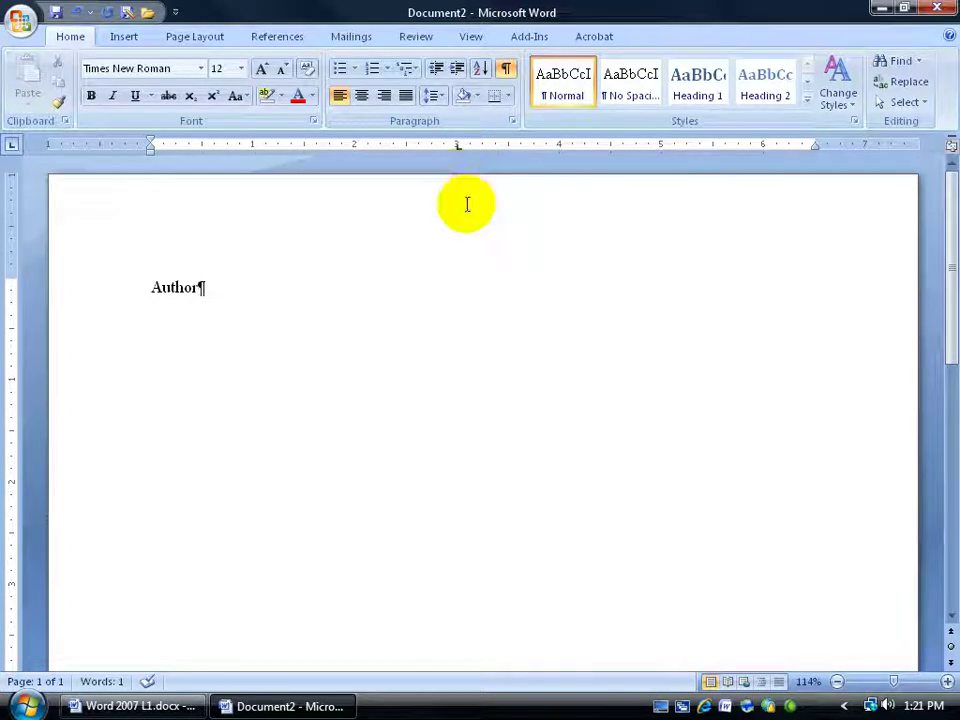
{"action": "key", "text": "Tab"}
{"action": "type", "text": "Book"}
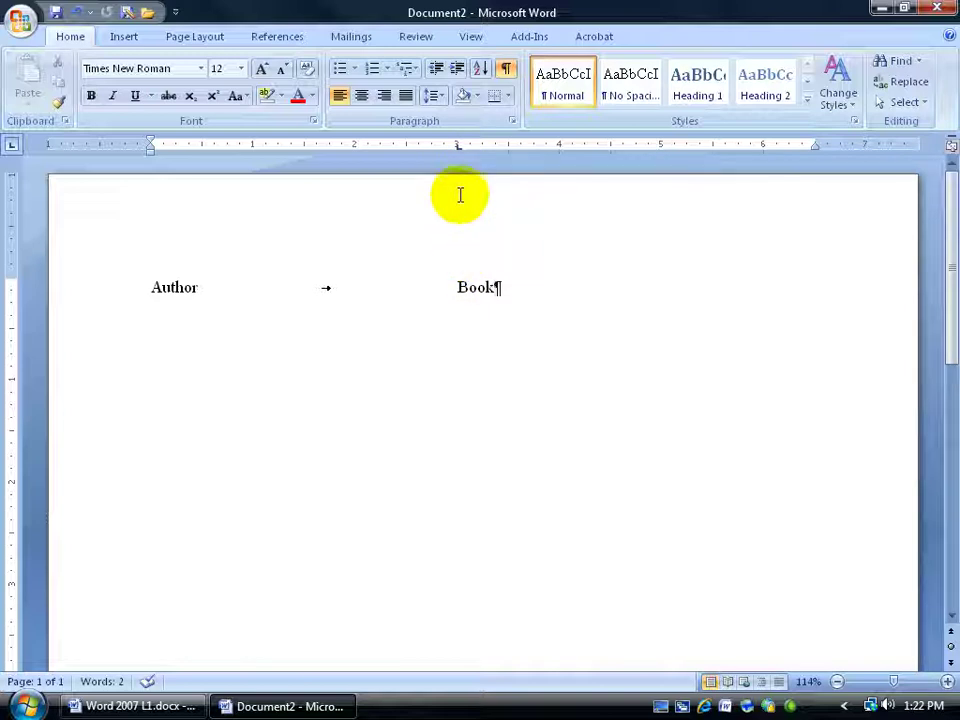
Step: Replace the left tab stop at 3 inches with a center tab stop, leaving no extra tab after "Book"
{"action": "left_click_drag", "start_coordinate": [457, 146], "coordinate": [458, 147]}
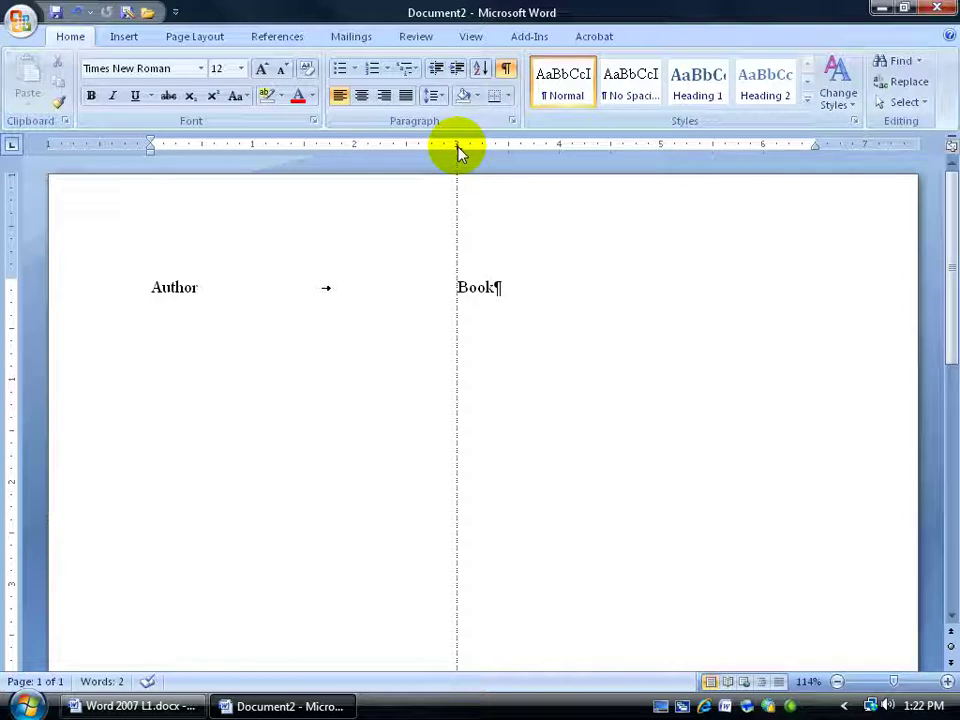
{"action": "left_click_drag", "start_coordinate": [458, 150], "coordinate": [457, 151]}
{"action": "key", "text": "ctrl+z"}
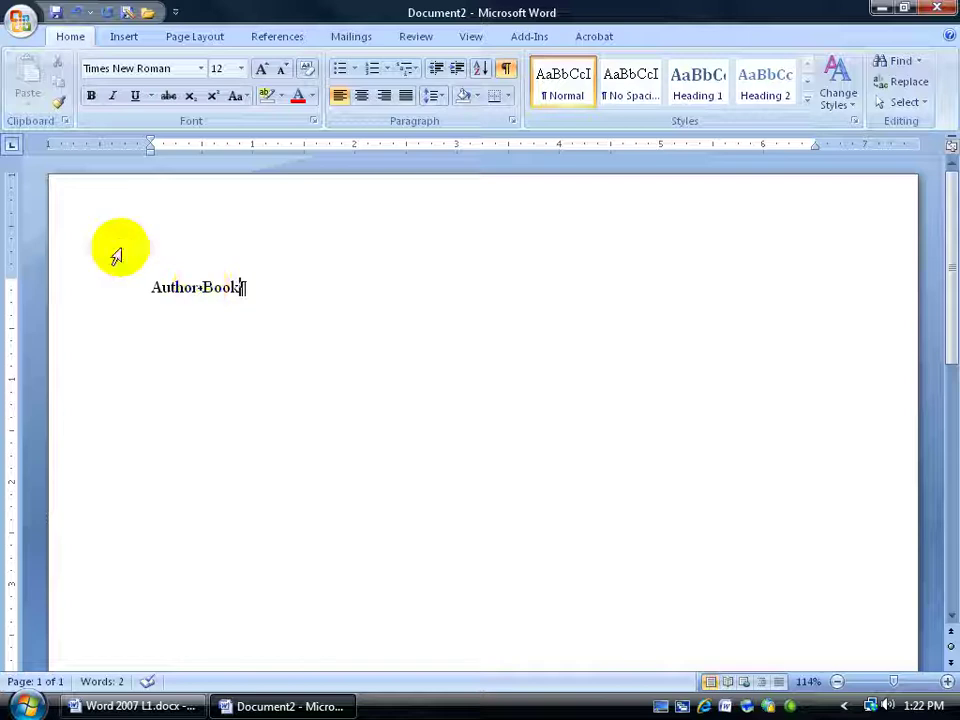
{"action": "left_click", "coordinate": [12, 148]}
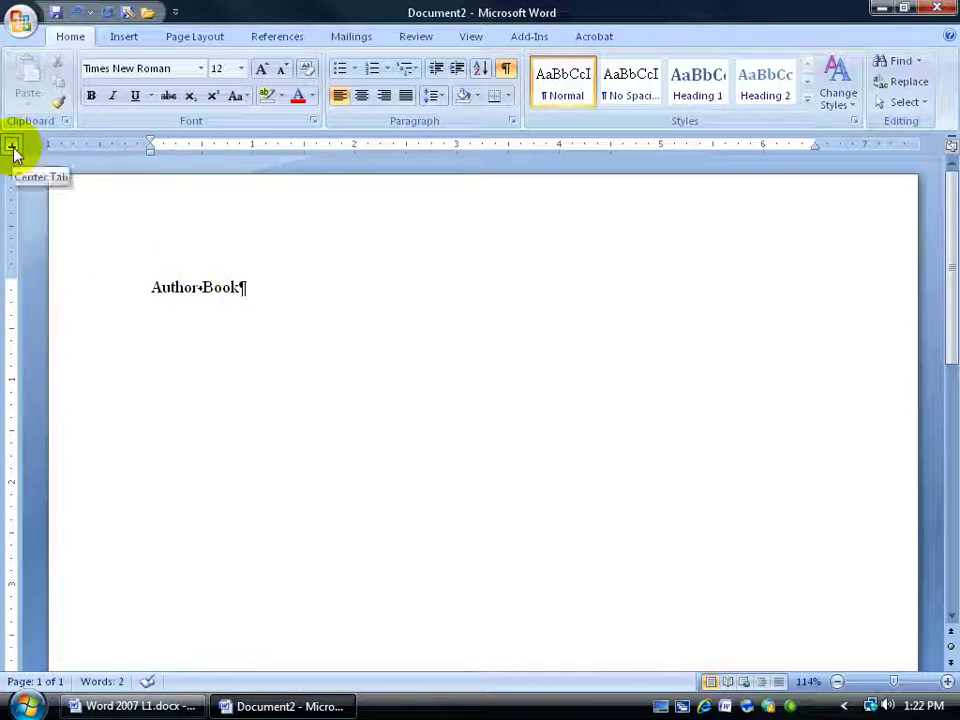
{"action": "left_click", "coordinate": [456, 148]}
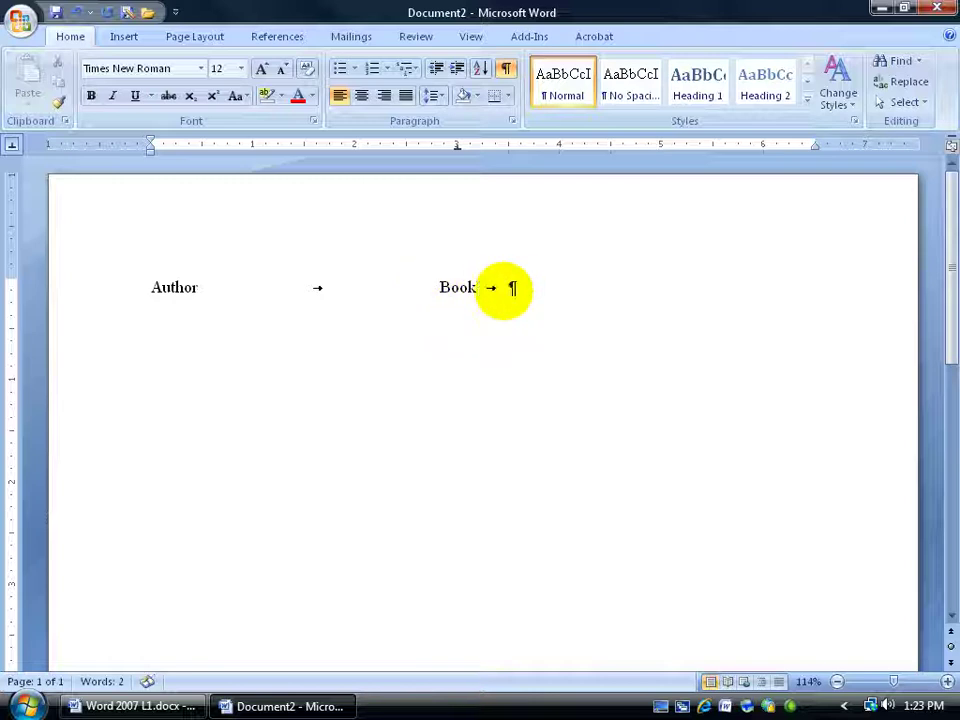
{"action": "key", "text": "BackSpace"}
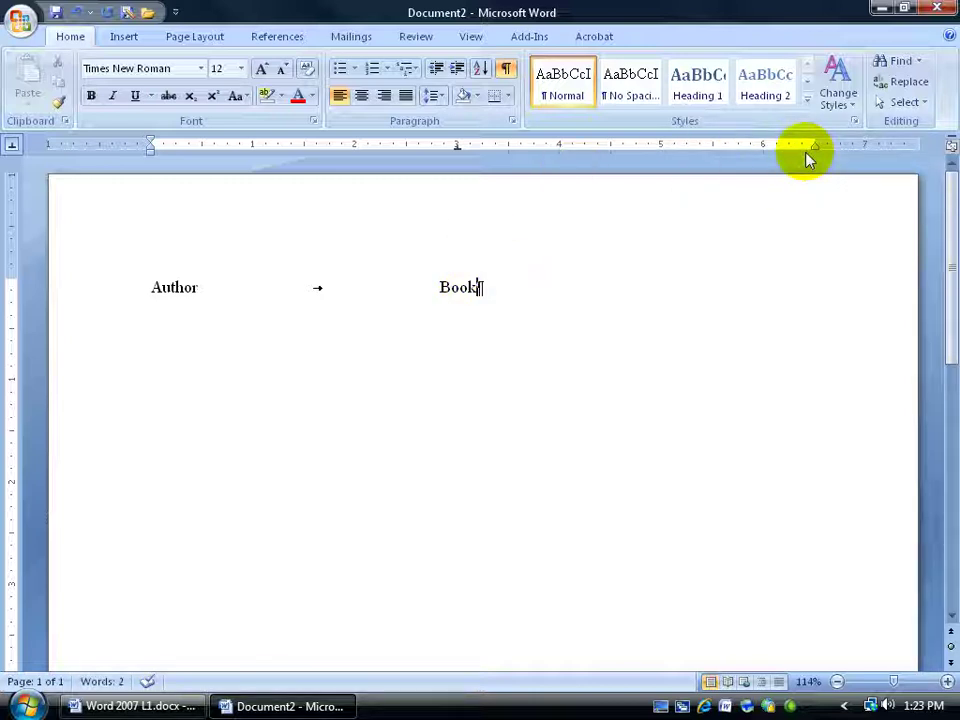
Step: Add a right tab stop at the 6.5-inch right margin, enter the heading "Cost" at it, and start a new line
{"action": "left_click", "coordinate": [12, 148]}
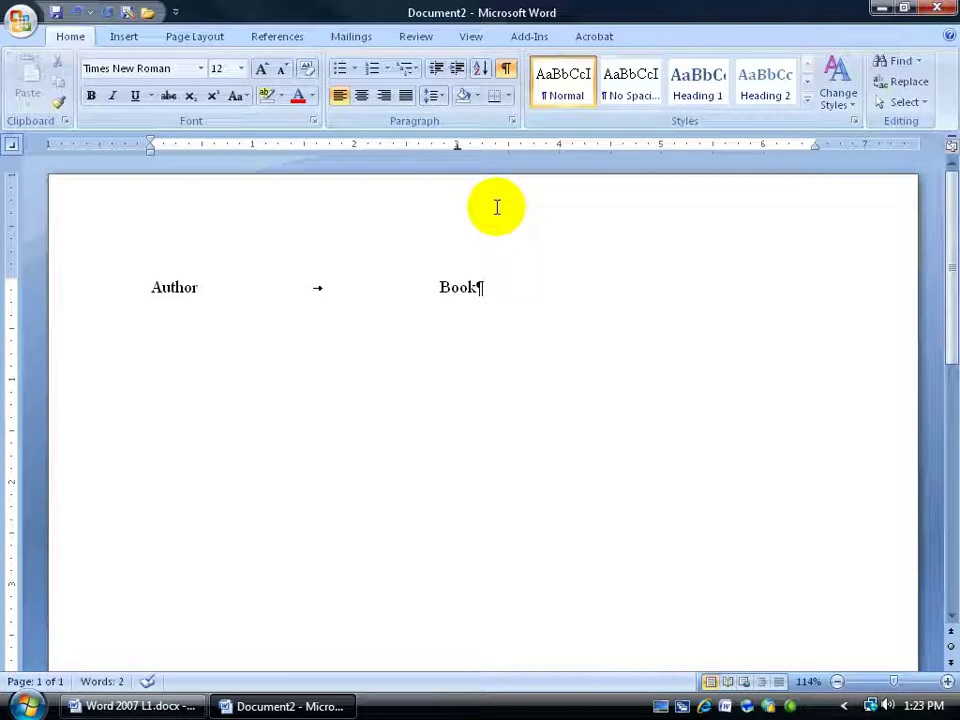
{"action": "left_click", "coordinate": [816, 150]}
{"action": "left_click_drag", "start_coordinate": [816, 150], "coordinate": [816, 150]}
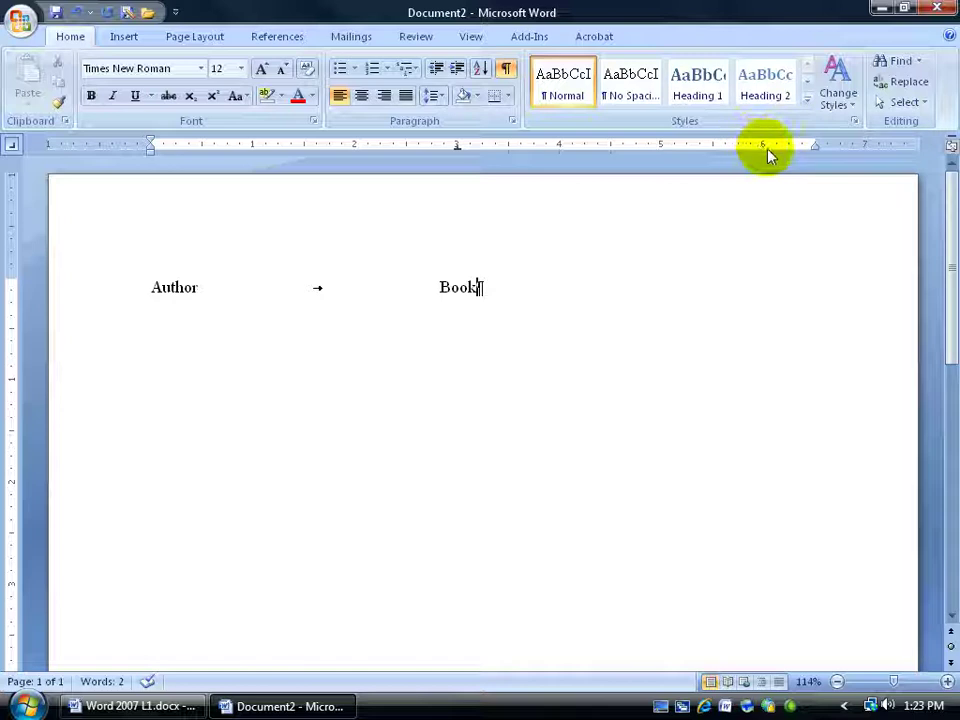
{"action": "left_click_drag", "start_coordinate": [768, 150], "coordinate": [818, 152]}
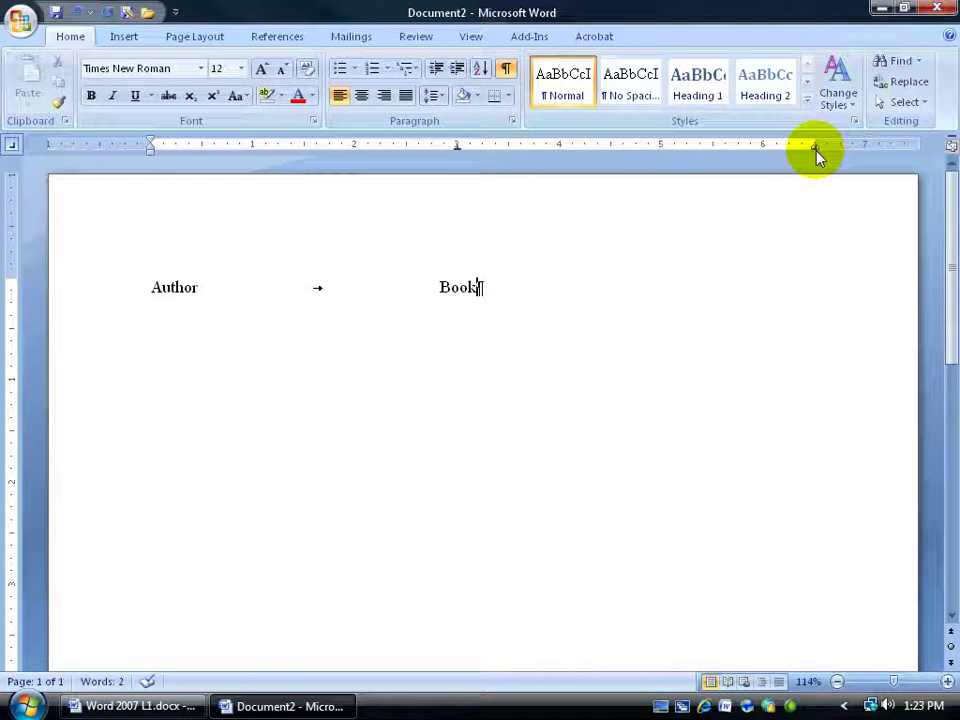
{"action": "key", "text": "Tab"}
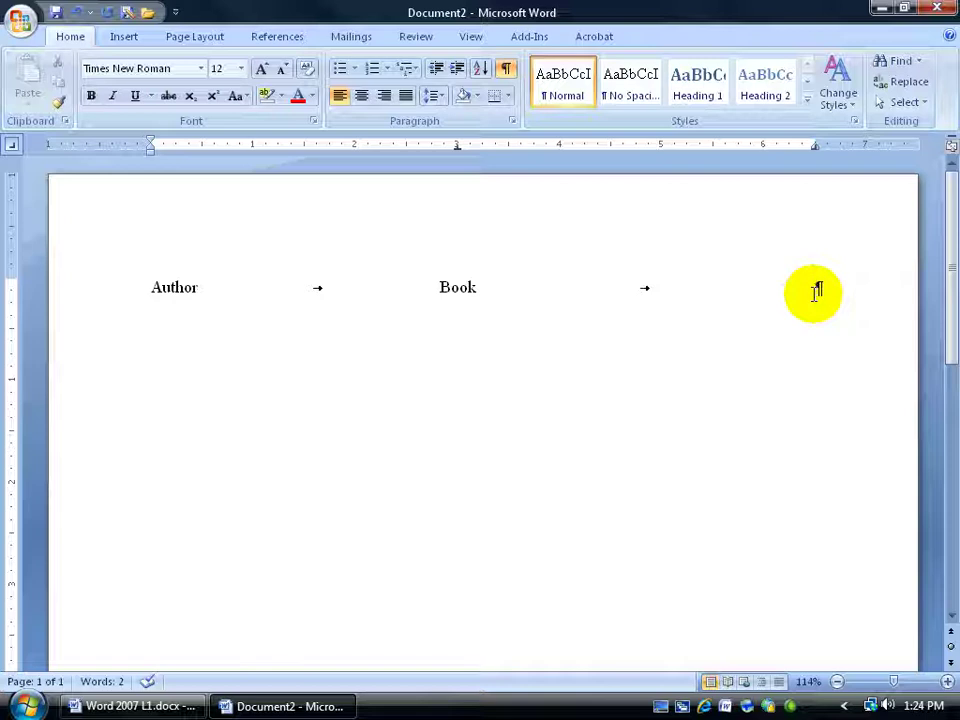
{"action": "type", "text": "Cost"}
{"action": "key", "text": "Return"}
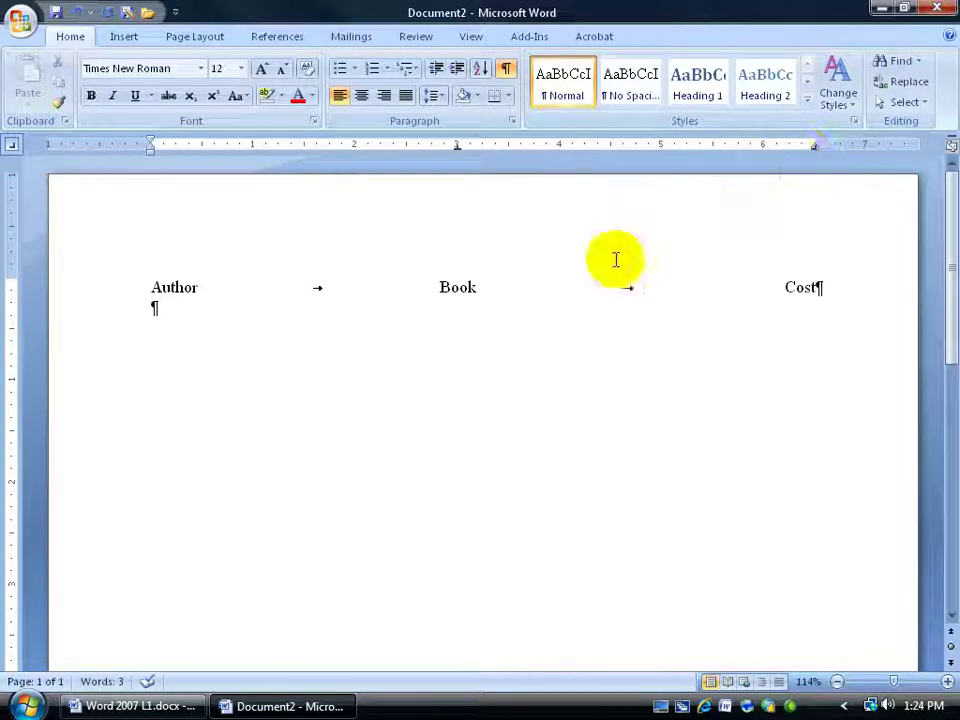
Step: Fill the first row with the author's first name, the book "Wok Your Dog" and the cost $0.55, separated by tabs
{"action": "left_click", "coordinate": [444, 288]}
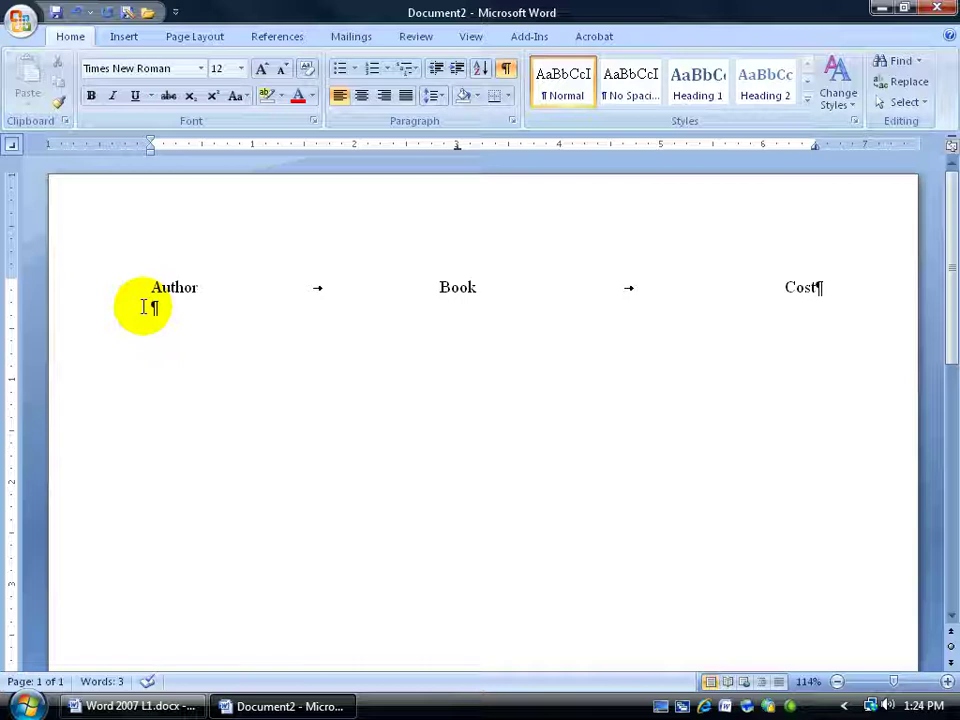
{"action": "left_click", "coordinate": [144, 307]}
{"action": "type", "text": "Cleatus"}
{"action": "key", "text": "Tab"}
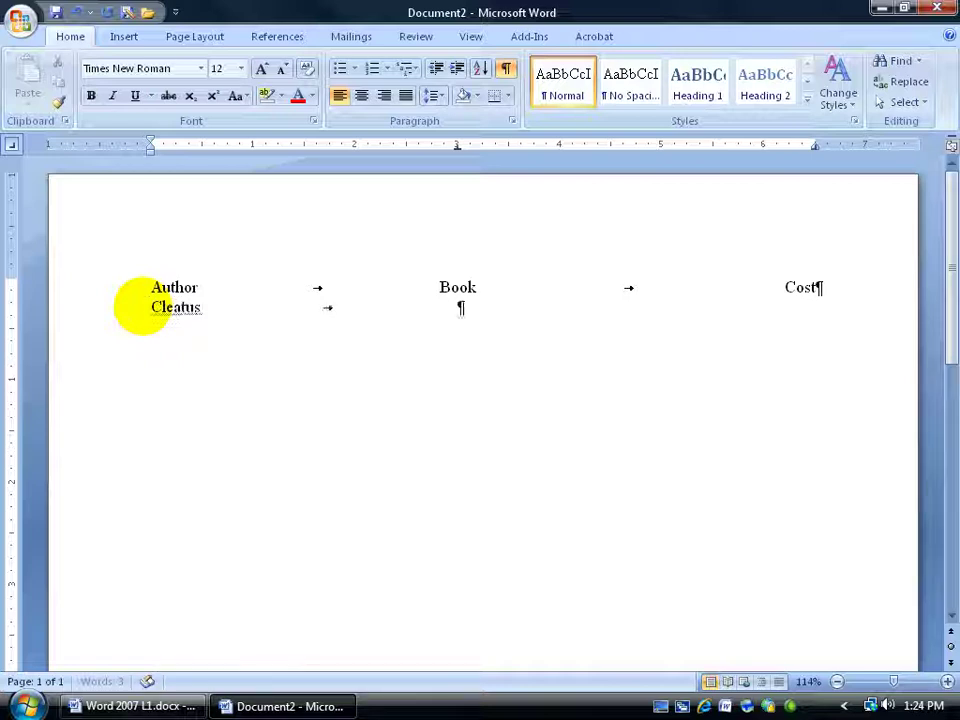
{"action": "type", "text": "Wok "}
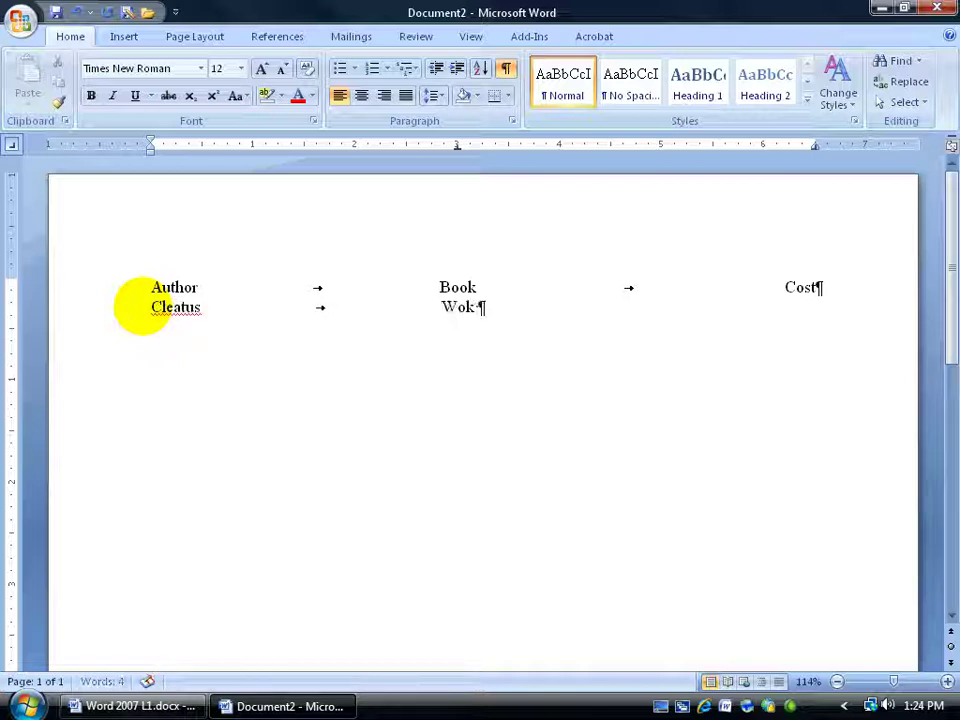
{"action": "type", "text": "Your Dog"}
{"action": "key", "text": "Tab"}
{"action": "type", "text": "$0.55"}
{"action": "key", "text": "Return"}
Step: Fill the second row with JK Rowling, Harry Potter and $55.00, separated by tabs
{"action": "type", "text": "JK Rowling"}
{"action": "key", "text": "Tab"}
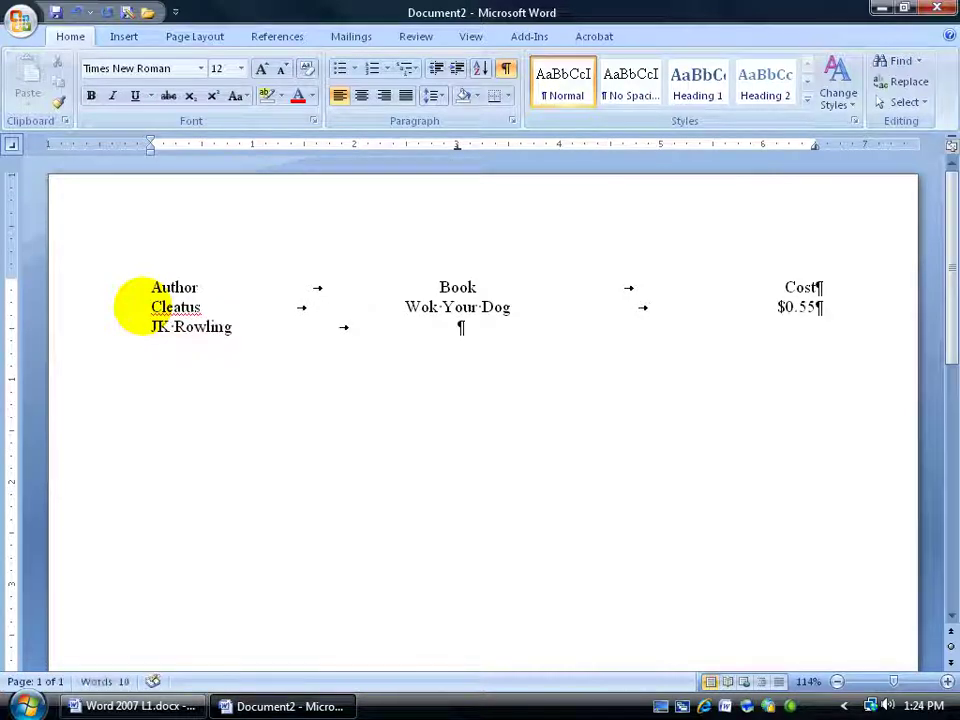
{"action": "type", "text": "Harry Potter"}
{"action": "key", "text": "Tab"}
{"action": "type", "text": "$55.00"}
{"action": "key", "text": "Return"}
Step: Fill the third row with JRR Tolken, Lord of The Rings and $22.00, separated by tabs
{"action": "type", "text": "JRR Tolken"}
{"action": "key", "text": "Tab"}
{"action": "type", "text": "Lord of The Rings"}
{"action": "key", "text": "Tab"}
{"action": "type", "text": "$22.00"}
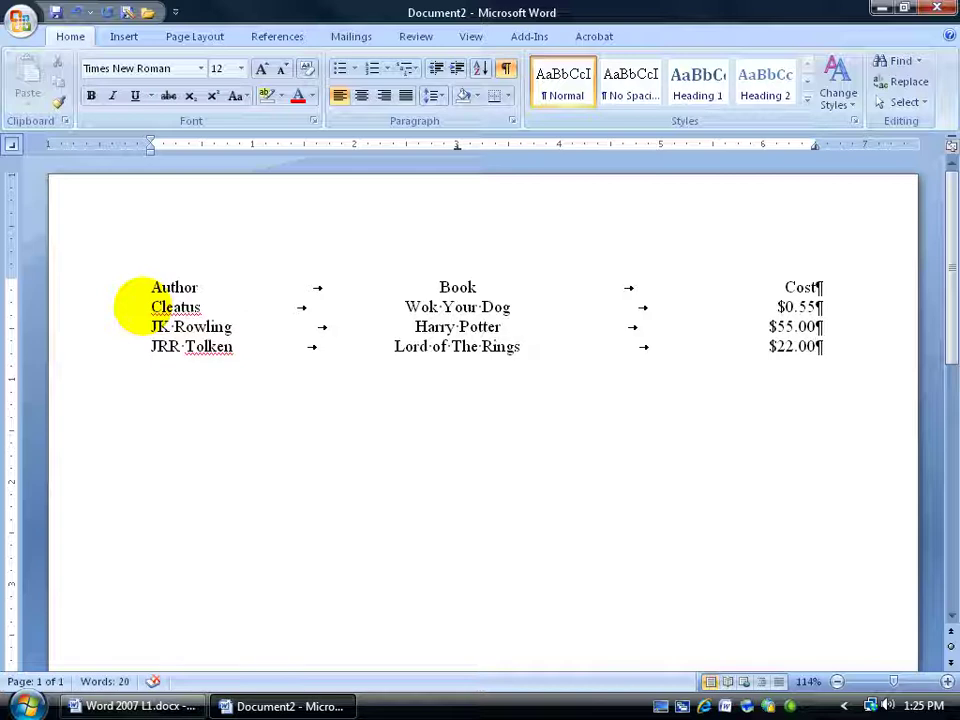
Step: Delete the tab between the author and "Wok Your Dog" in the first row, and hide the formatting marks
{"action": "left_click", "coordinate": [354, 306]}
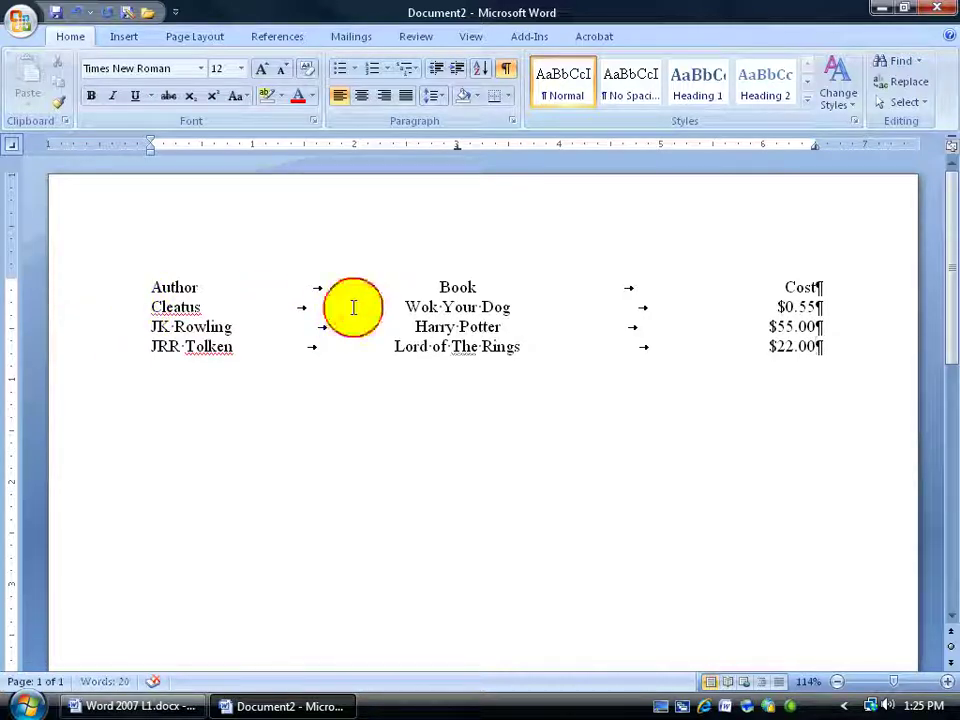
{"action": "key", "text": "BackSpace"}
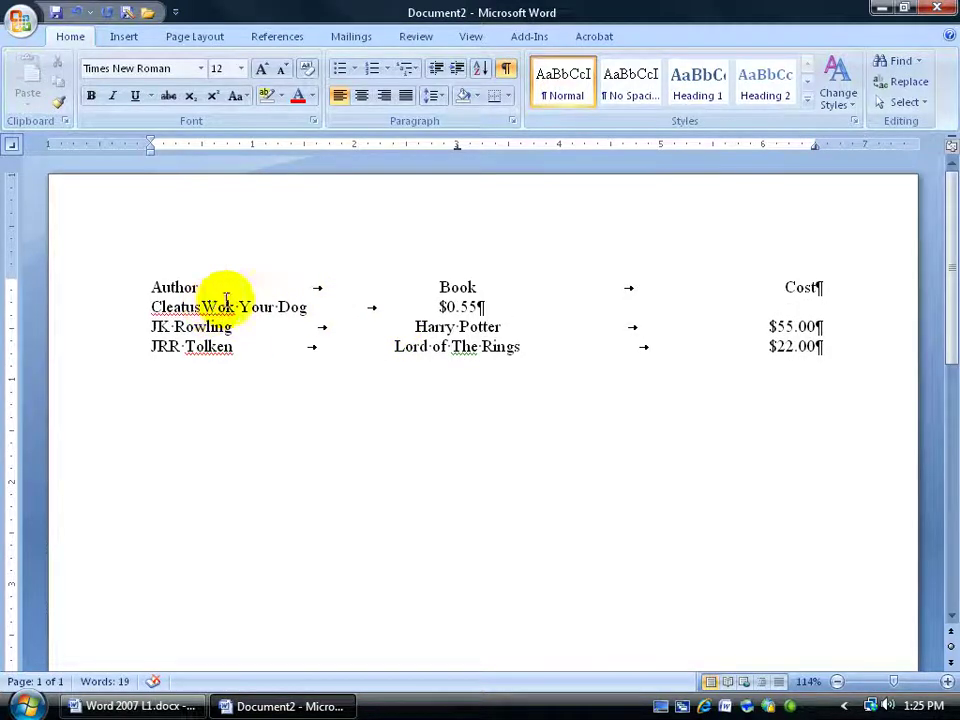
{"action": "left_click", "coordinate": [505, 68]}
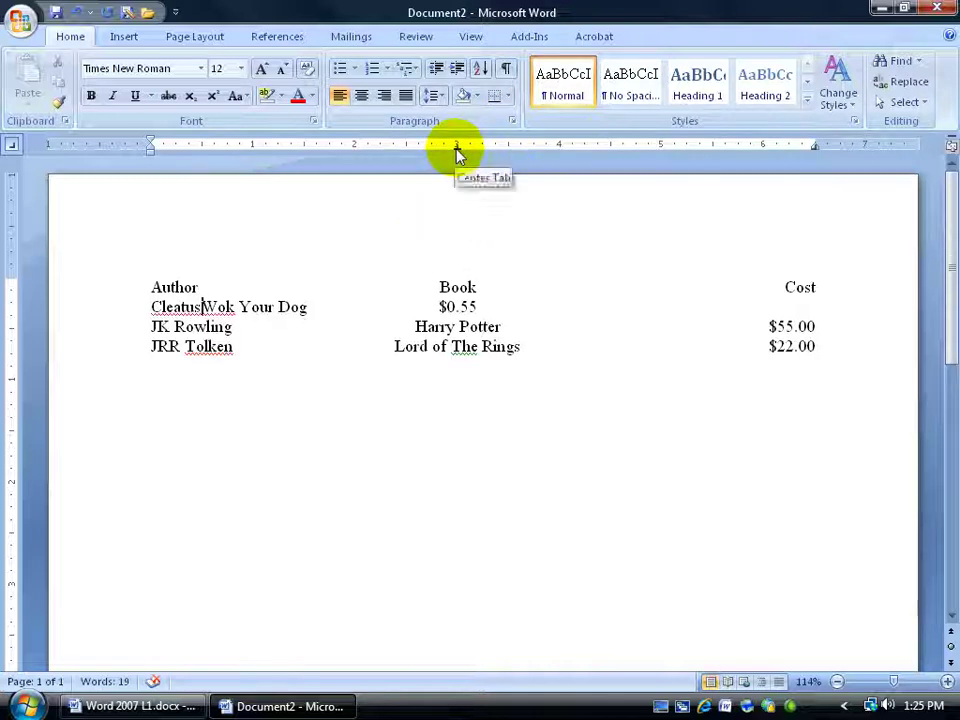
Step: Reinsert the tab between the author's name and "Wok Your Dog" in the first row below the headings
{"action": "key", "text": "Tab"}
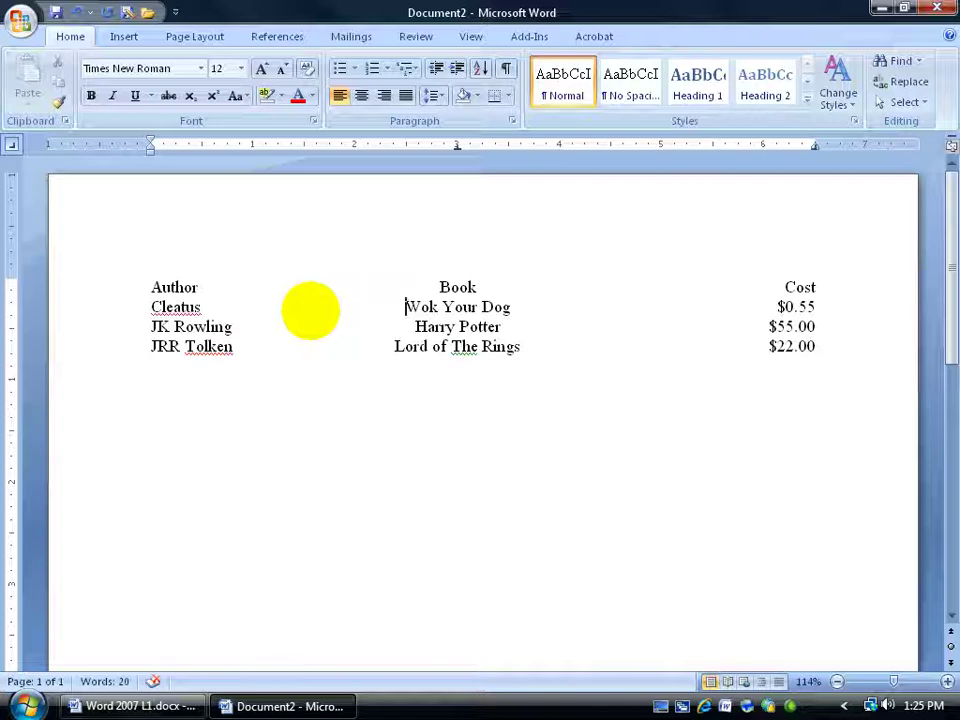
{"action": "key", "text": "BackSpace"}
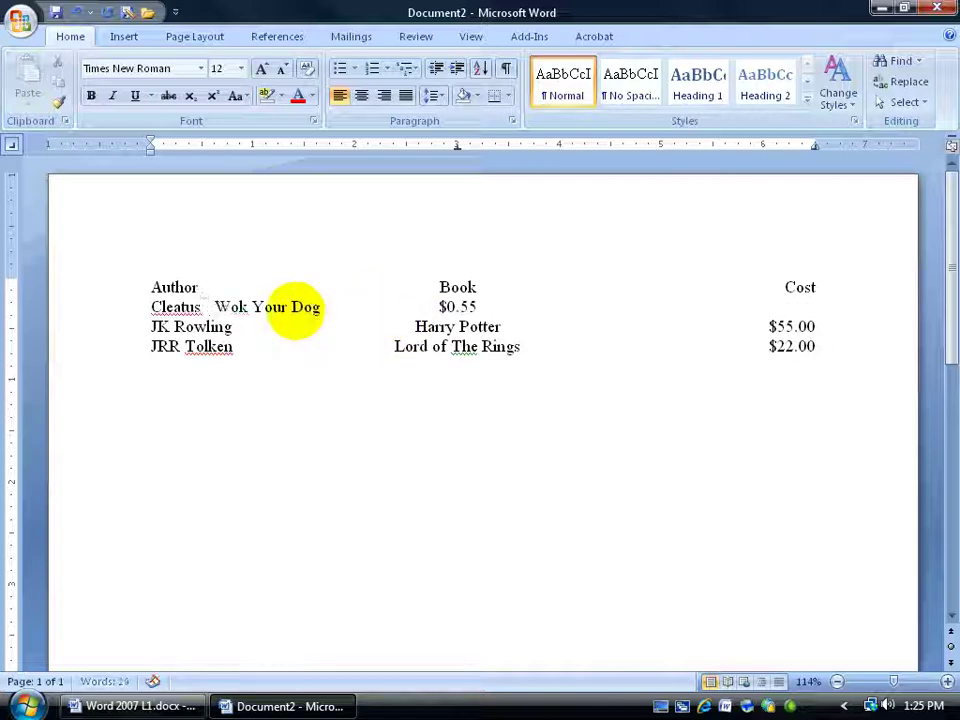
{"action": "key", "text": "Tab"}
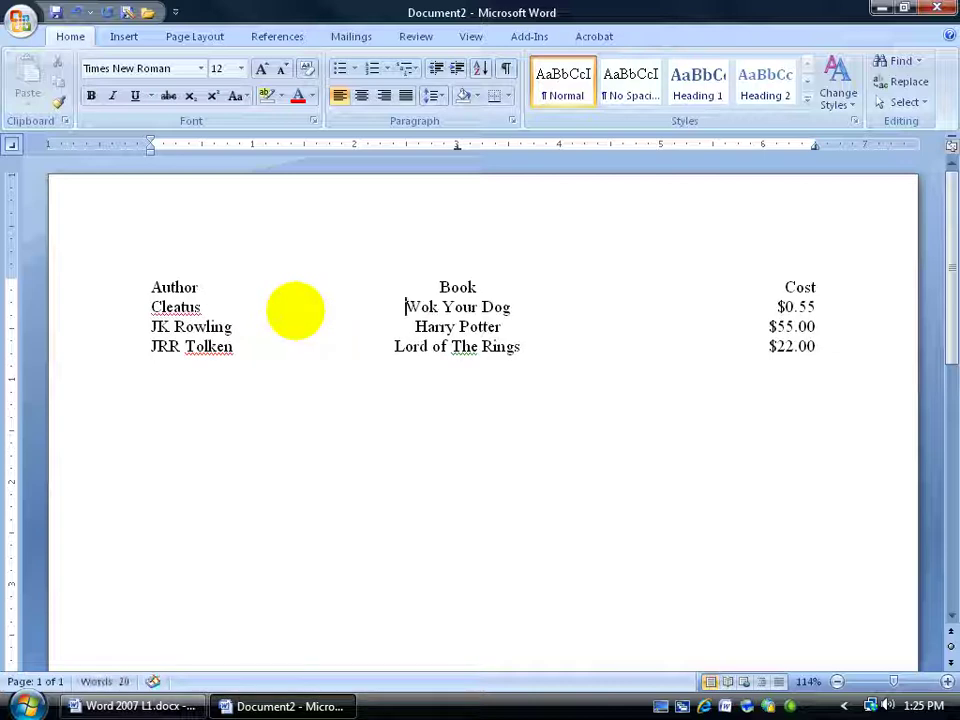
Step: Delete the extra spaces after the author's name in the "Wok Your Dog" row with formatting marks shown, and hide the marks
{"action": "left_click", "coordinate": [506, 68]}
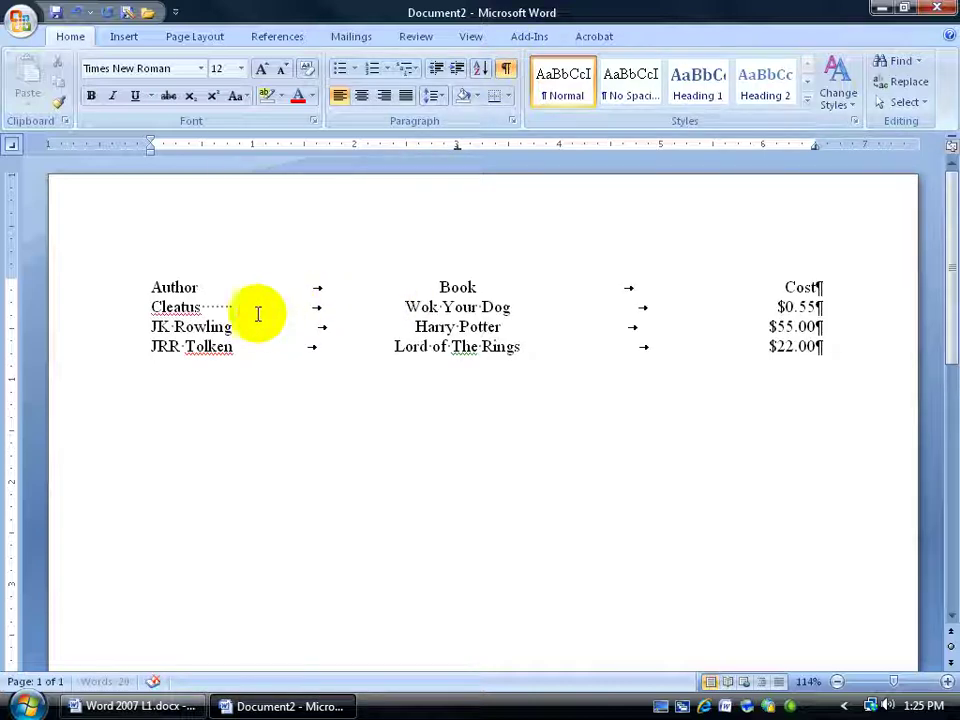
{"action": "left_click_drag", "start_coordinate": [231, 305], "coordinate": [202, 307]}
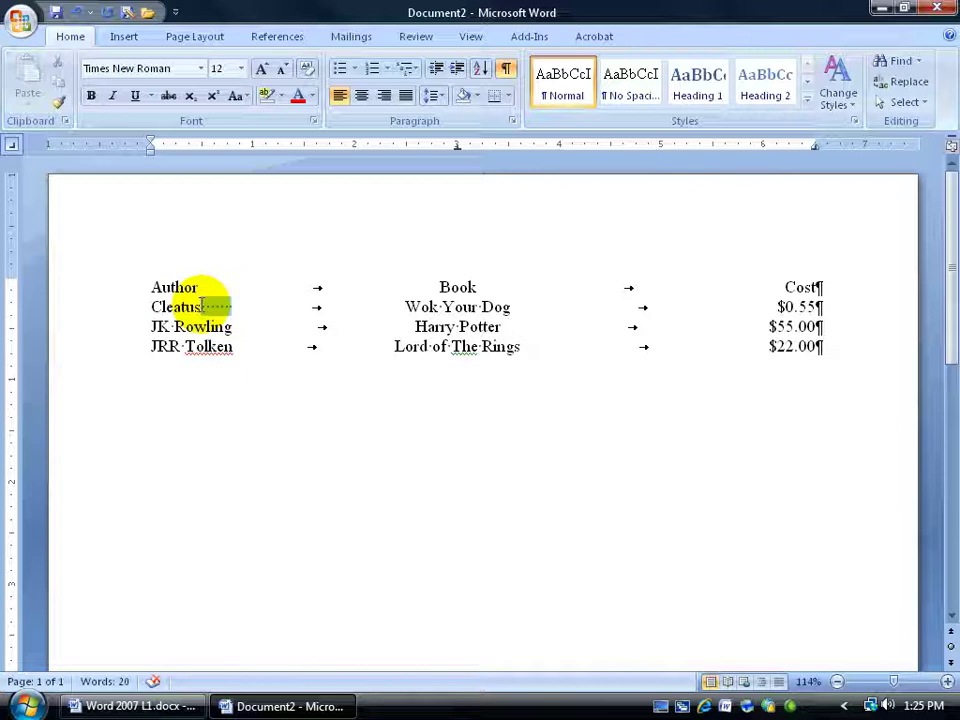
{"action": "key", "text": "Delete"}
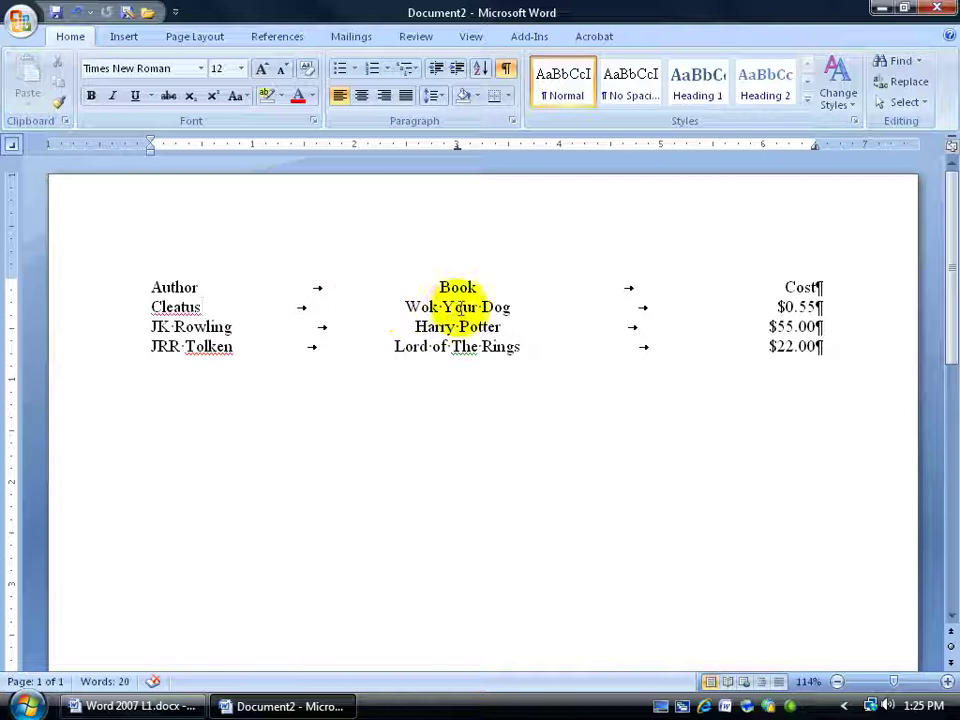
{"action": "left_click", "coordinate": [506, 72]}
Step: Underline the Author, Book and Cost headings together
{"action": "left_click_drag", "start_coordinate": [152, 287], "coordinate": [197, 288]}
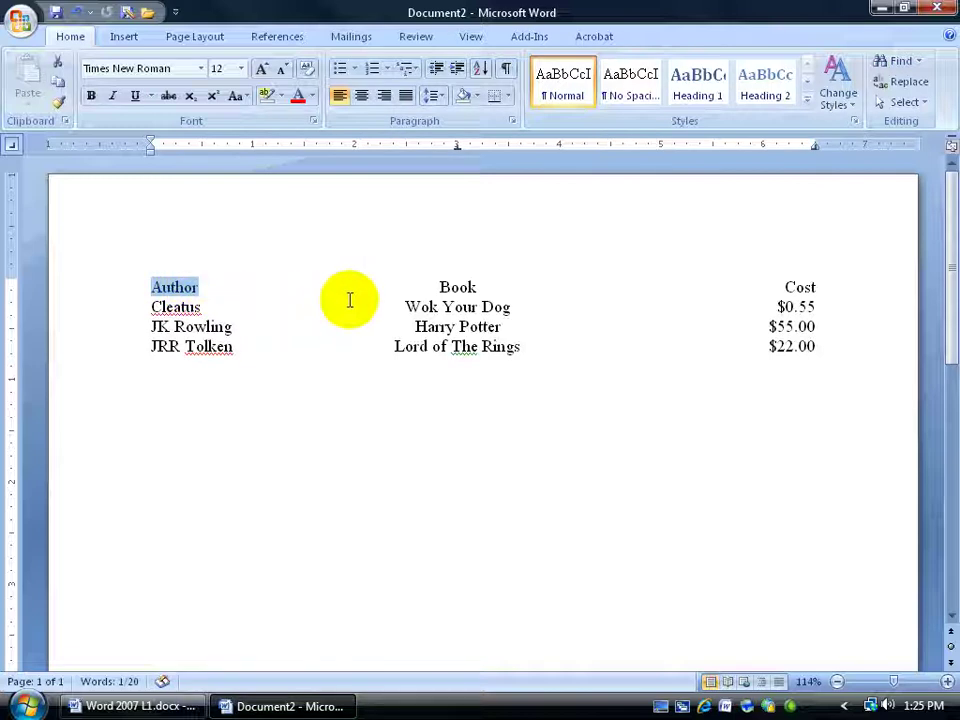
{"action": "left_click_drag", "start_coordinate": [437, 288], "coordinate": [476, 284], "text": "ctrl"}
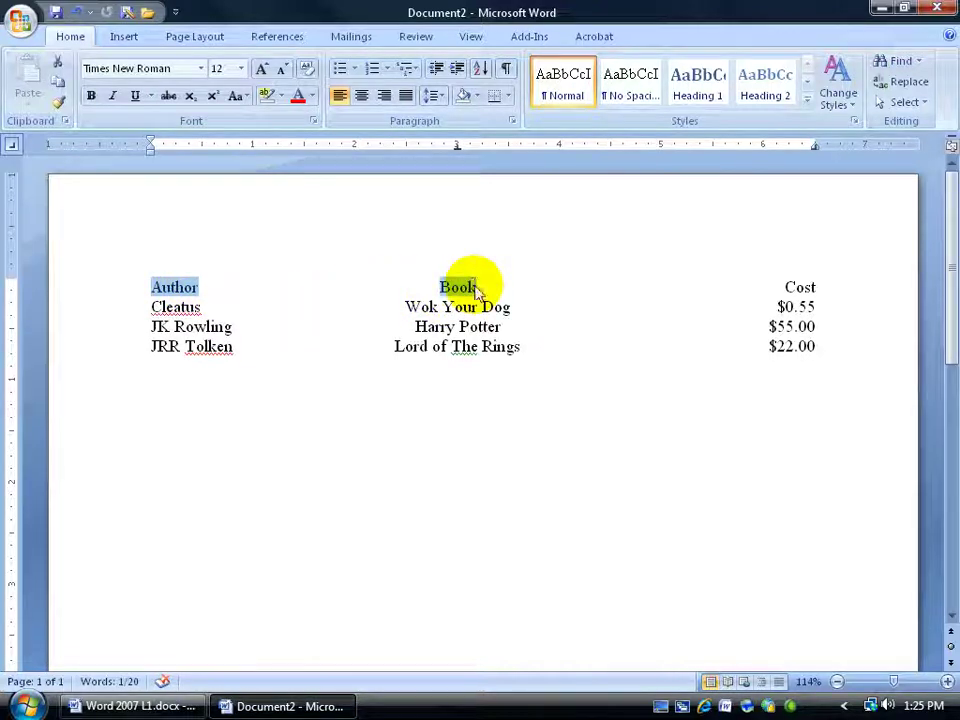
{"action": "left_click_drag", "start_coordinate": [784, 288], "coordinate": [821, 279], "text": "ctrl"}
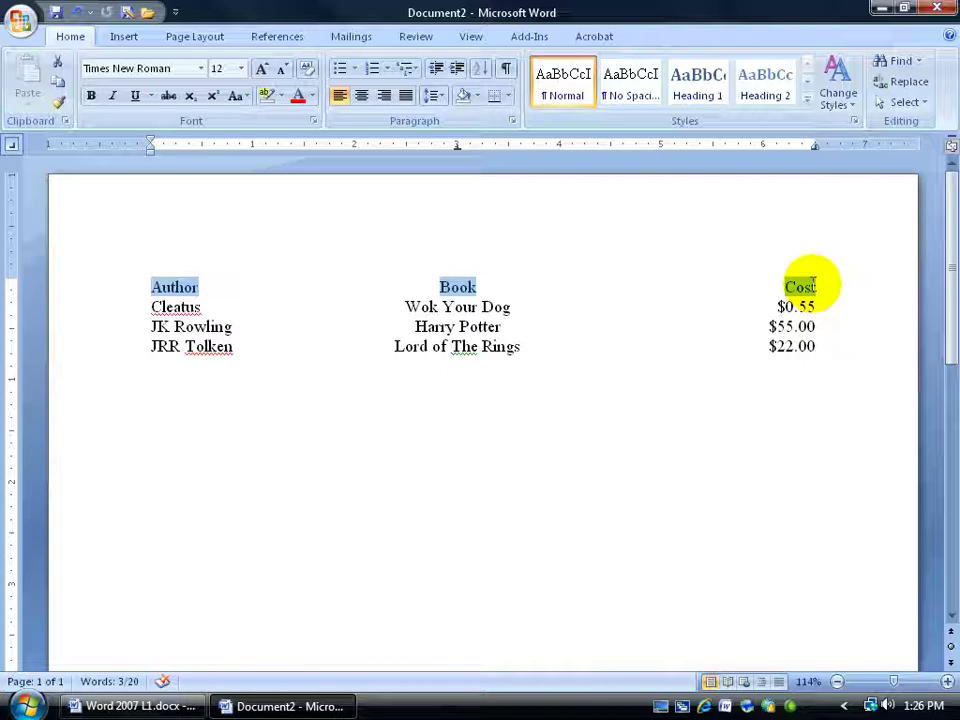
{"action": "left_click", "coordinate": [134, 95]}
{"action": "left_click", "coordinate": [219, 313]}
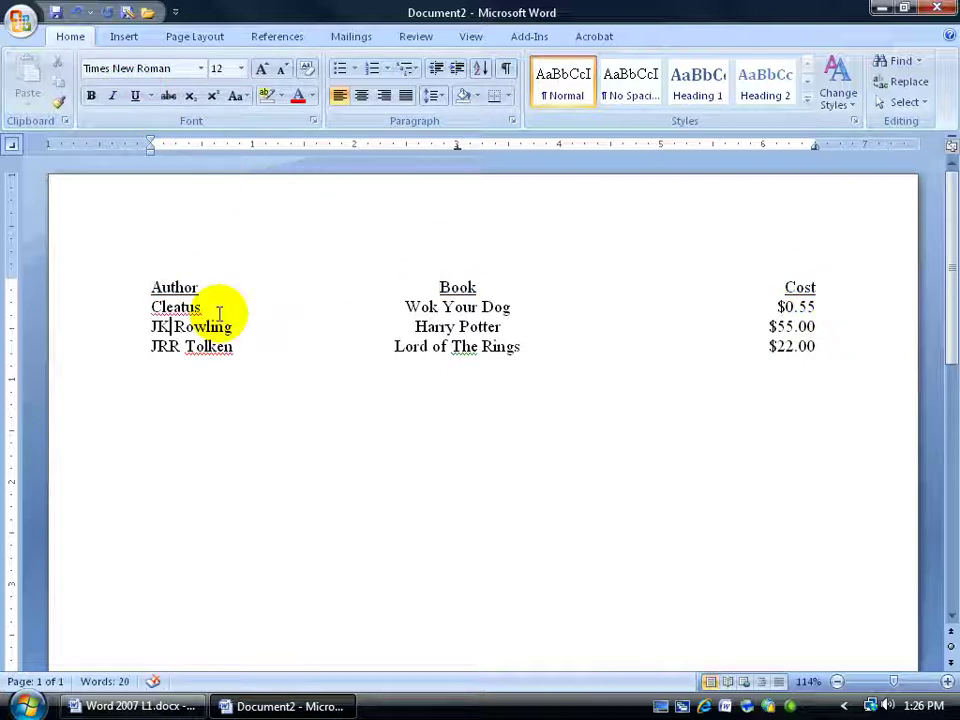
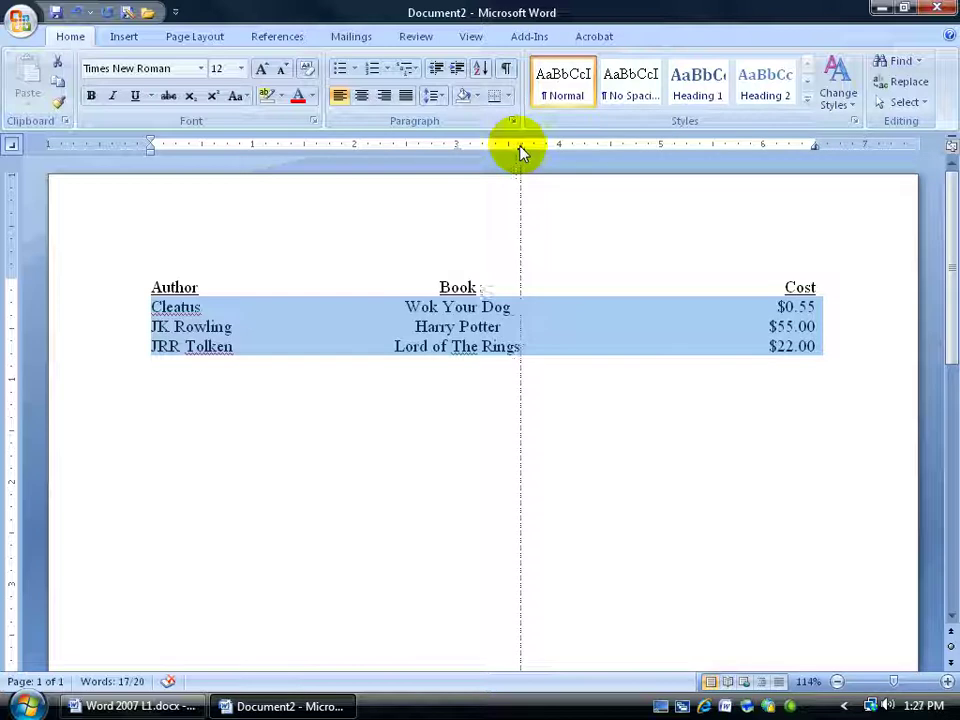
Step: Compare the tab stops of the heading row and the three book rows, and undo the center tab stop's move
{"action": "left_click", "coordinate": [479, 326]}
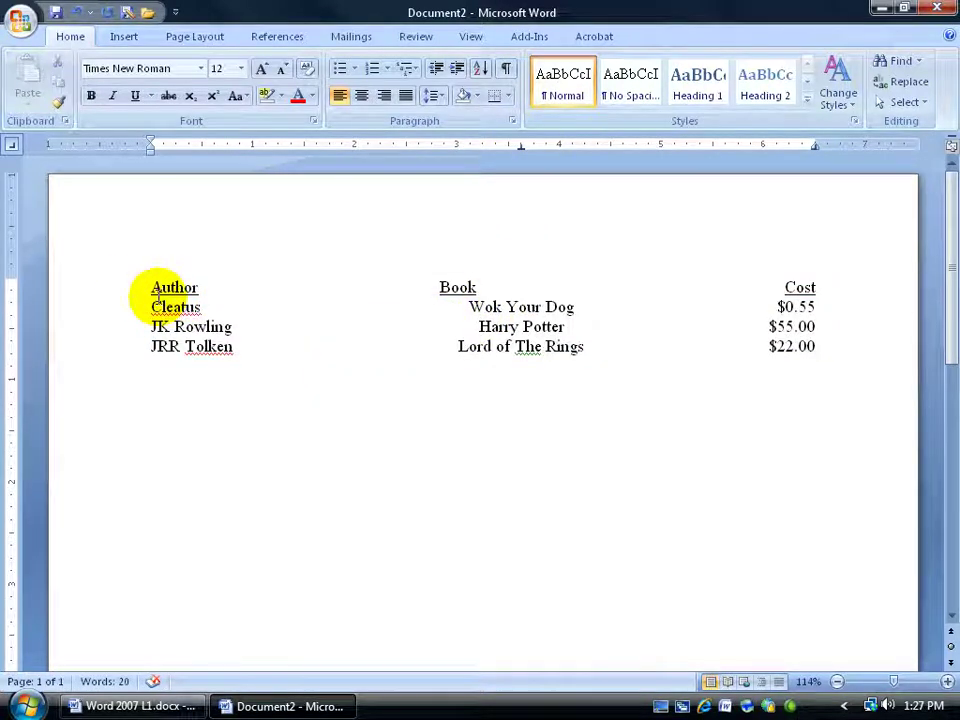
{"action": "left_click_drag", "start_coordinate": [122, 289], "coordinate": [124, 349]}
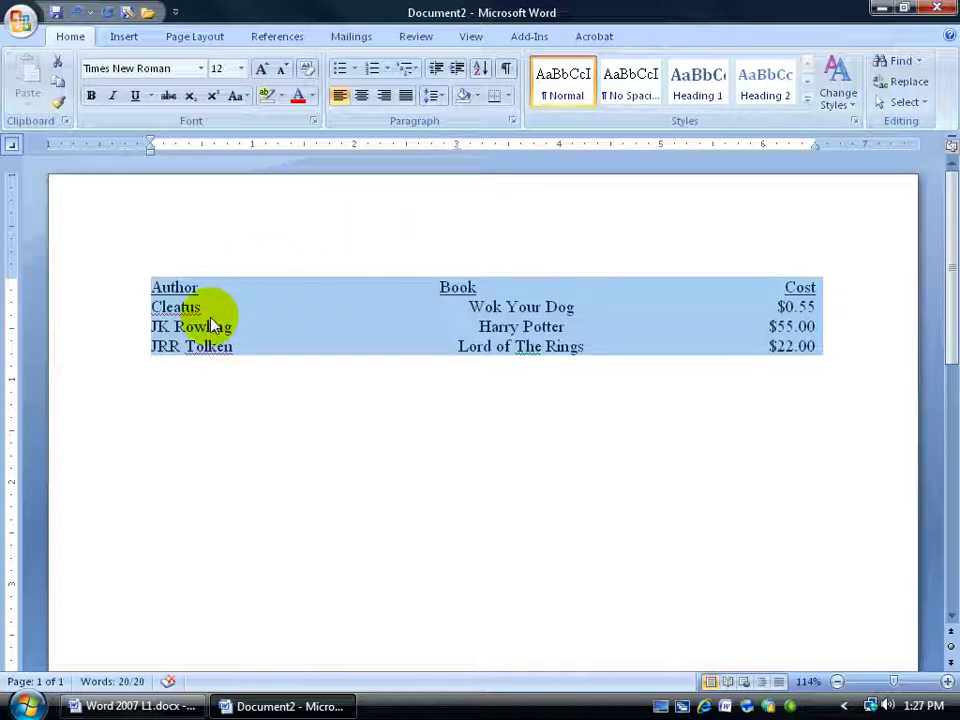
{"action": "left_click", "coordinate": [166, 306]}
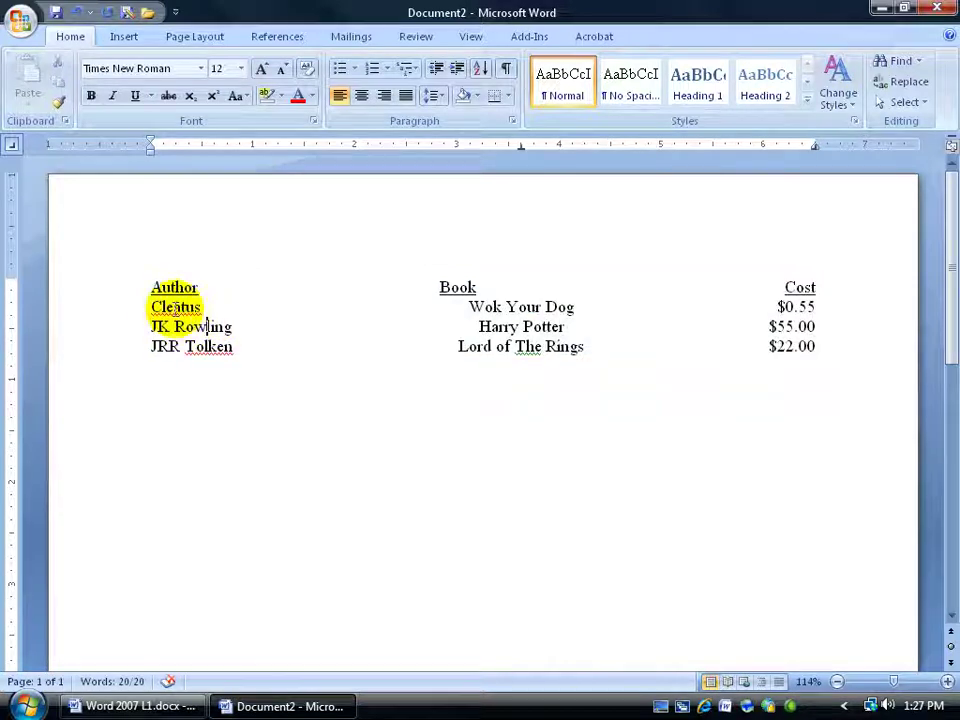
{"action": "left_click_drag", "start_coordinate": [166, 306], "coordinate": [843, 347]}
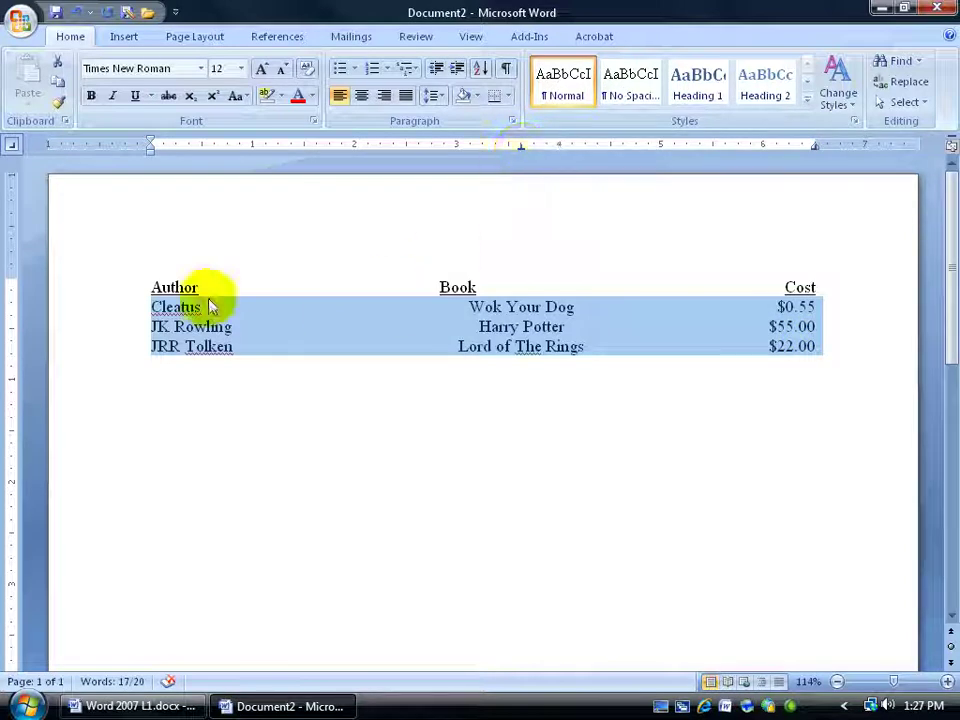
{"action": "left_click", "coordinate": [175, 287]}
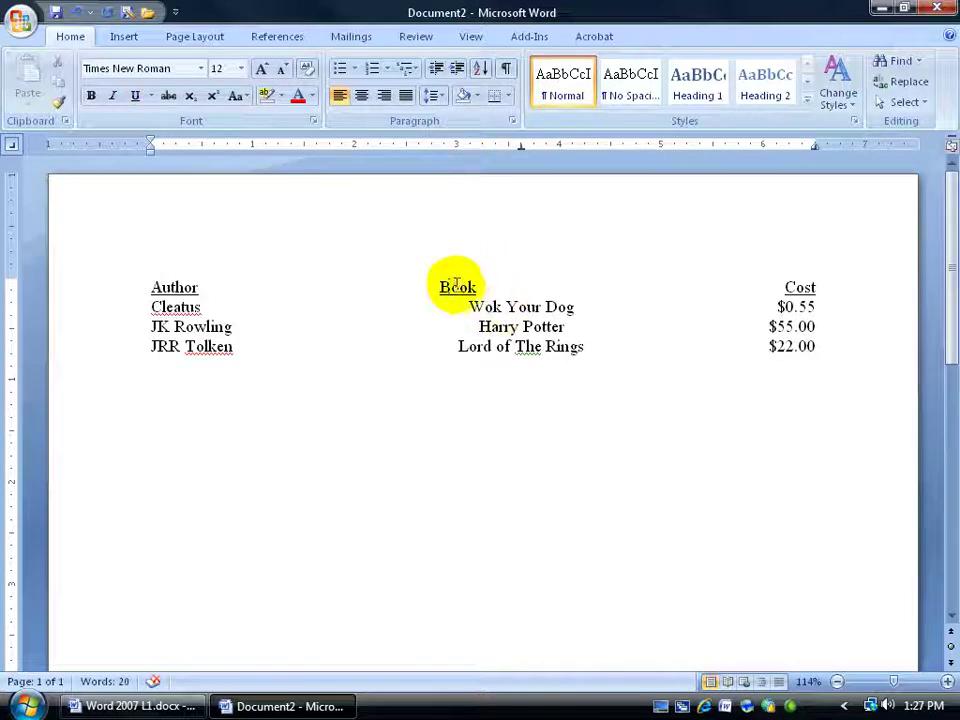
{"action": "left_click", "coordinate": [503, 307]}
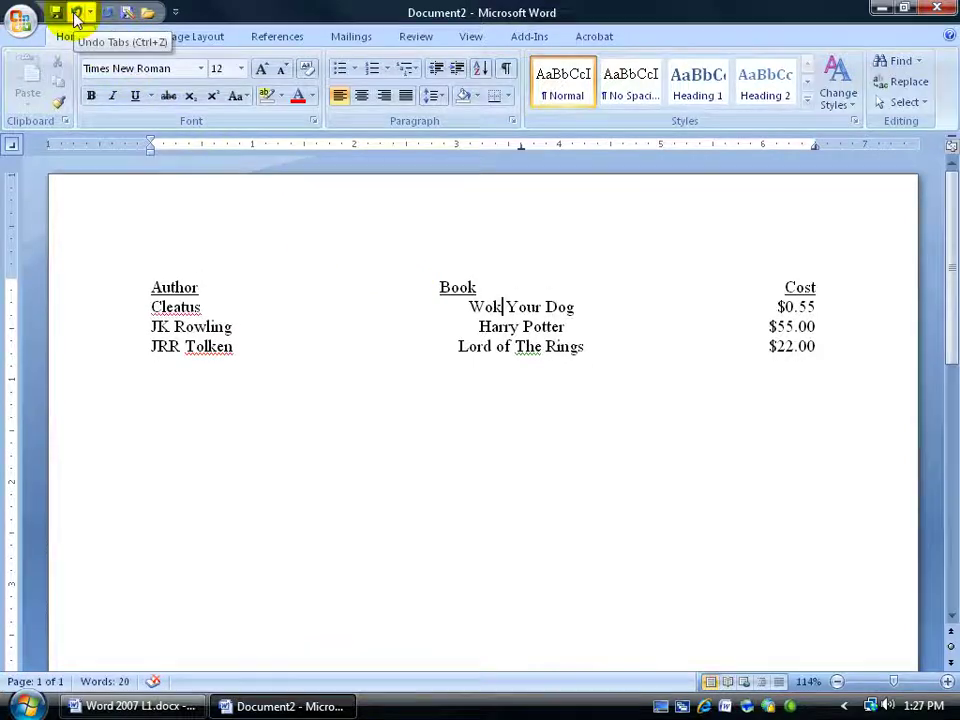
{"action": "left_click", "coordinate": [76, 12]}
Step: Select all four rows of the list and open their tab stop settings, clear of the Book column
{"action": "left_click_drag", "start_coordinate": [154, 287], "coordinate": [825, 343]}
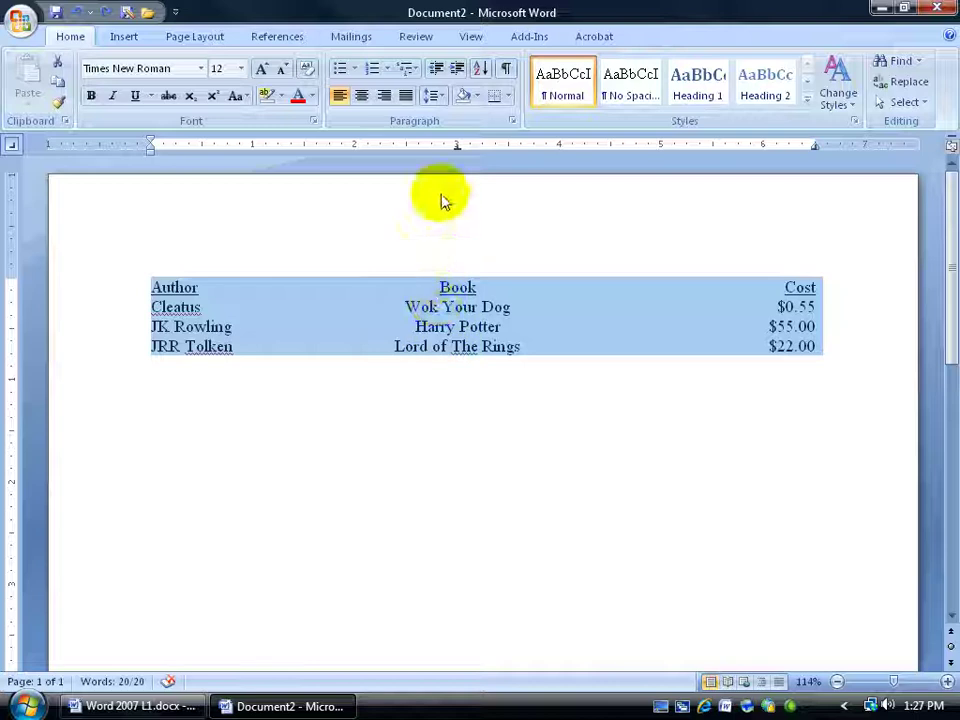
{"action": "left_click", "coordinate": [454, 321]}
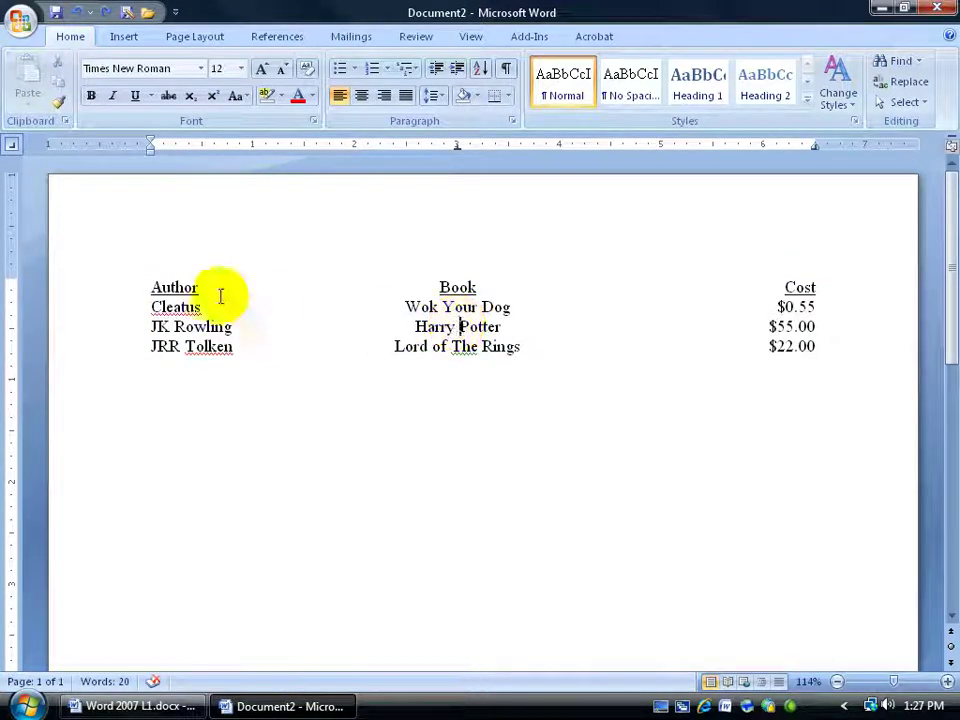
{"action": "left_click_drag", "start_coordinate": [128, 299], "coordinate": [133, 356]}
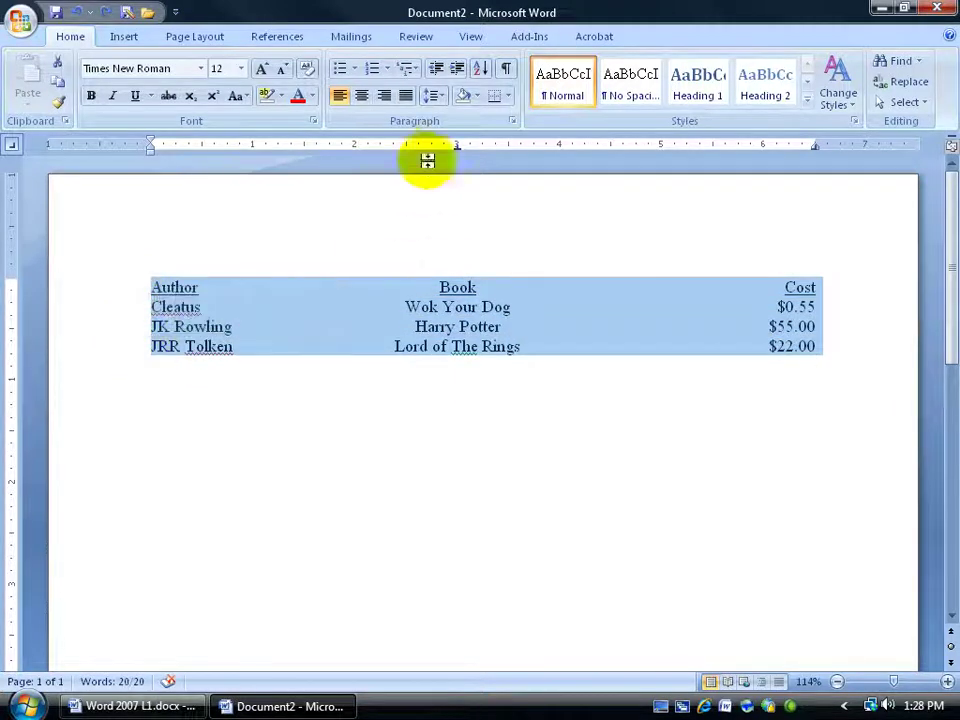
{"action": "left_click", "coordinate": [514, 122]}
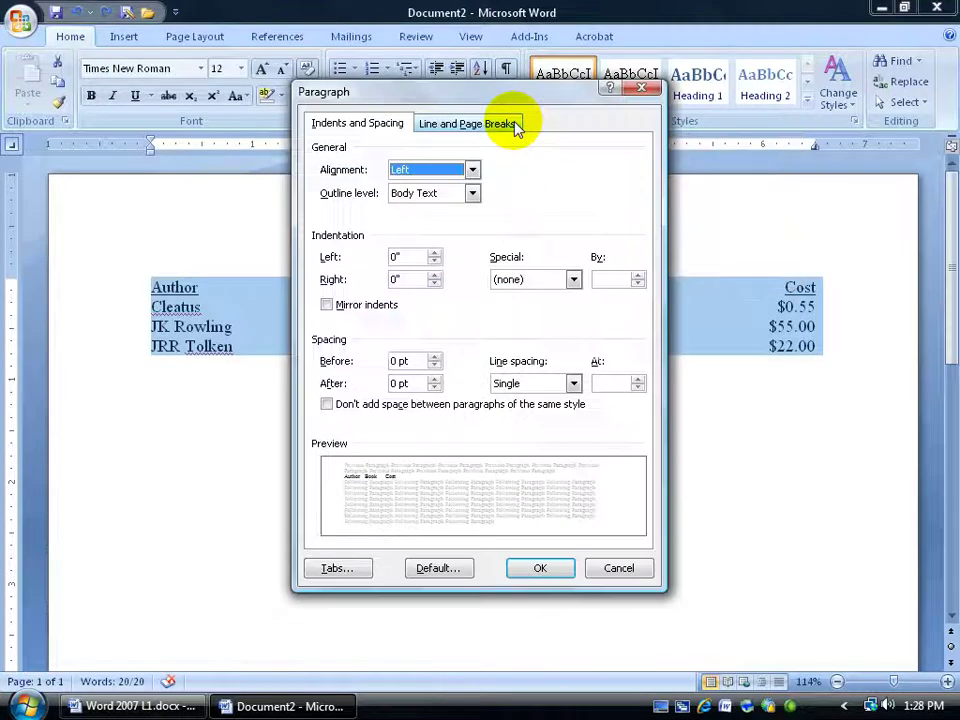
{"action": "left_click", "coordinate": [335, 570]}
{"action": "left_click_drag", "start_coordinate": [387, 378], "coordinate": [647, 218]}
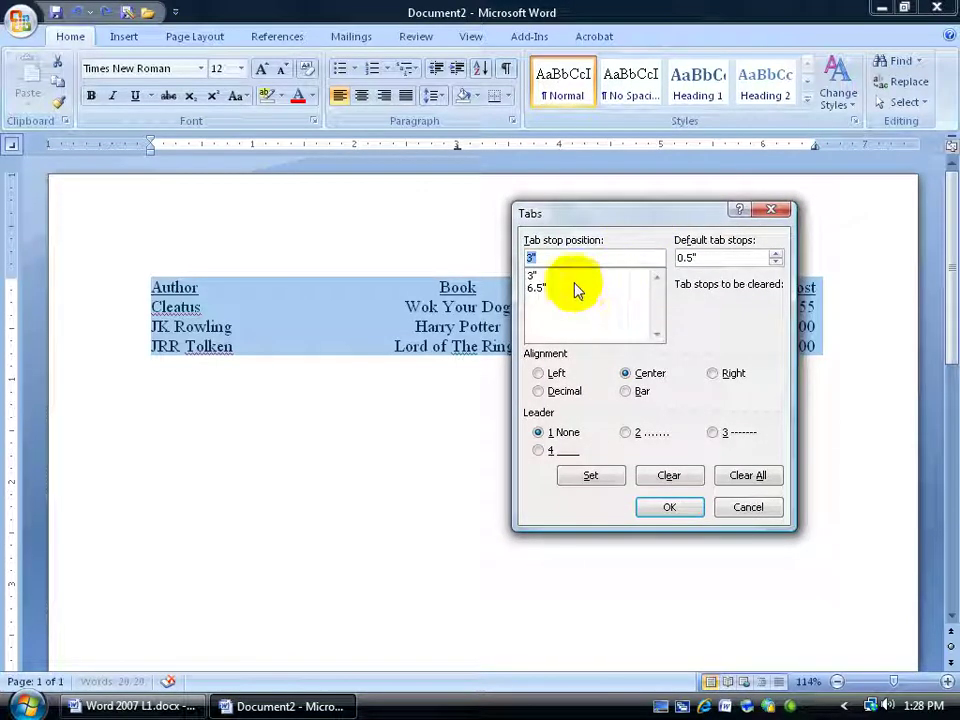
Step: Review the 3" and 6.5" tab stops, and add a right-aligned tab stop at 2" to the whole list
{"action": "left_click", "coordinate": [538, 277]}
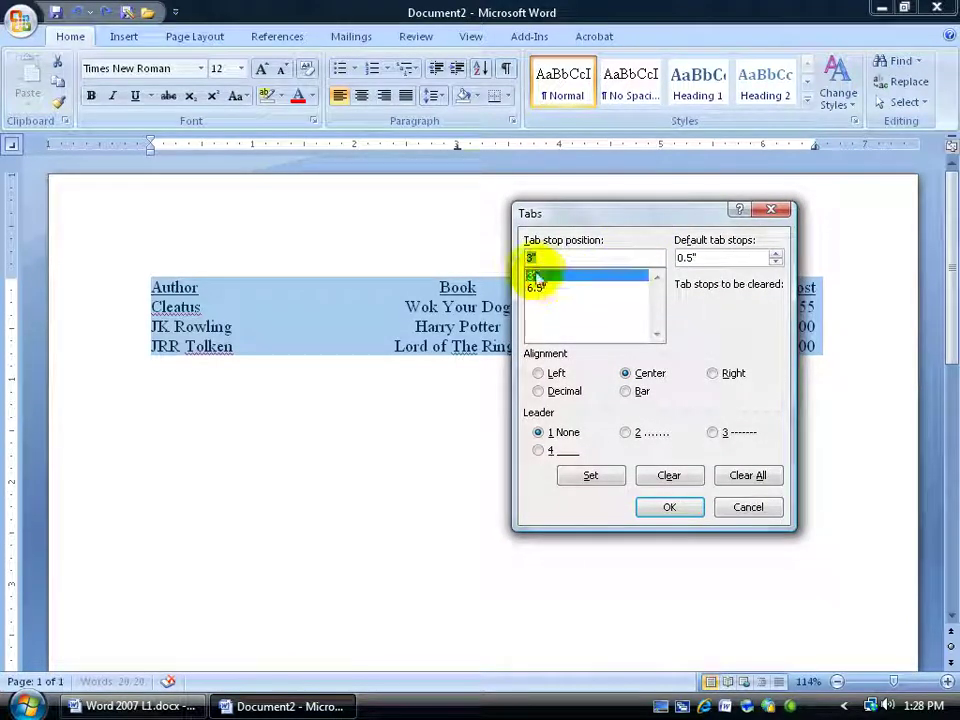
{"action": "left_click", "coordinate": [550, 288]}
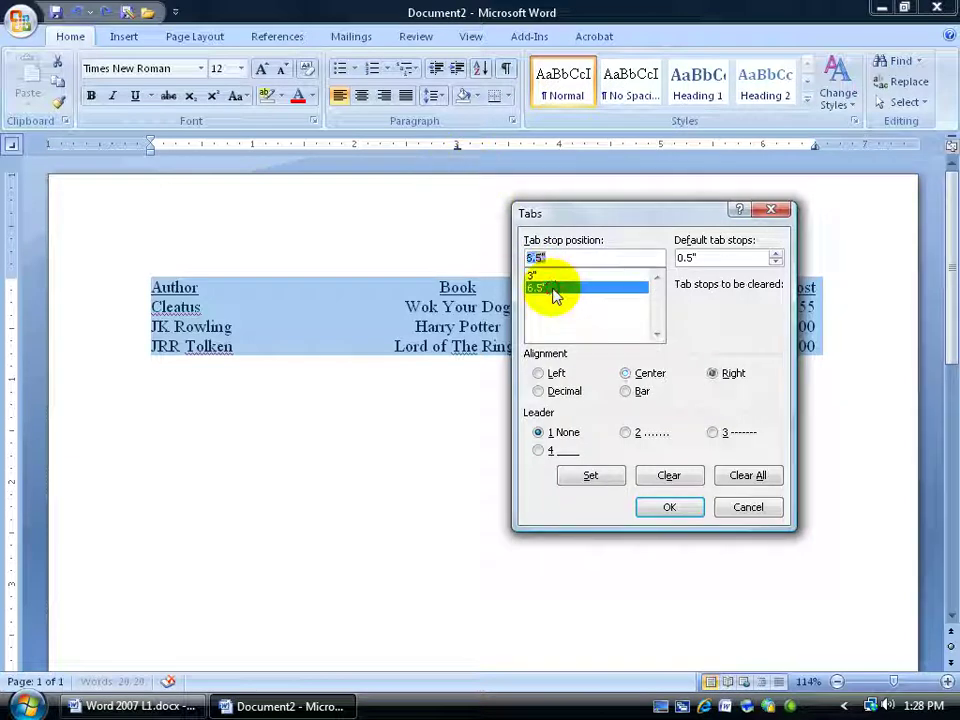
{"action": "left_click", "coordinate": [536, 277]}
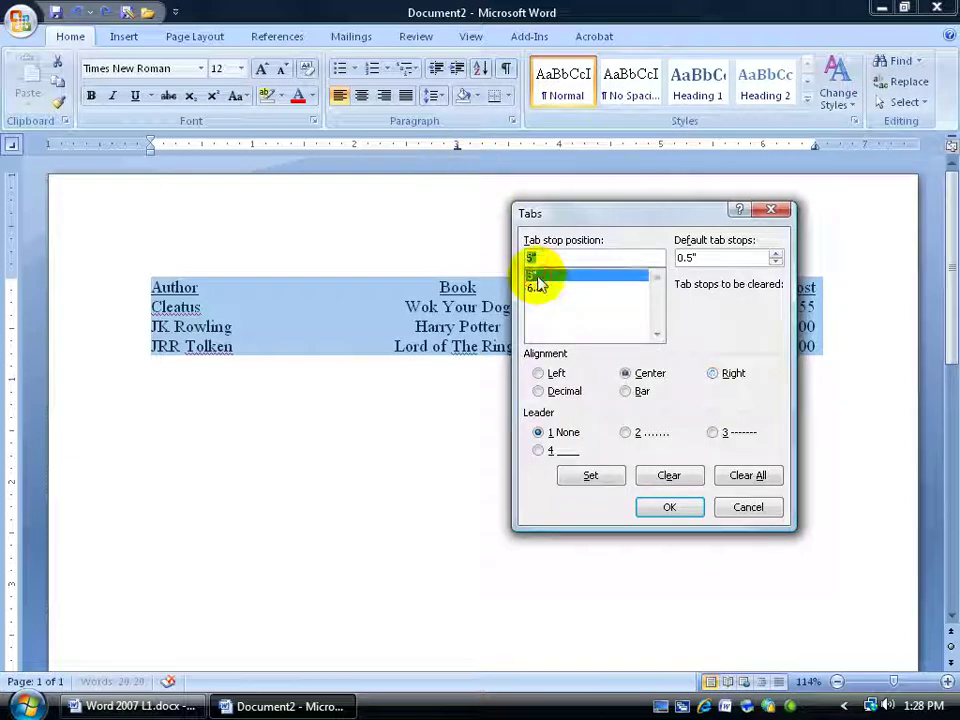
{"action": "left_click", "coordinate": [537, 289]}
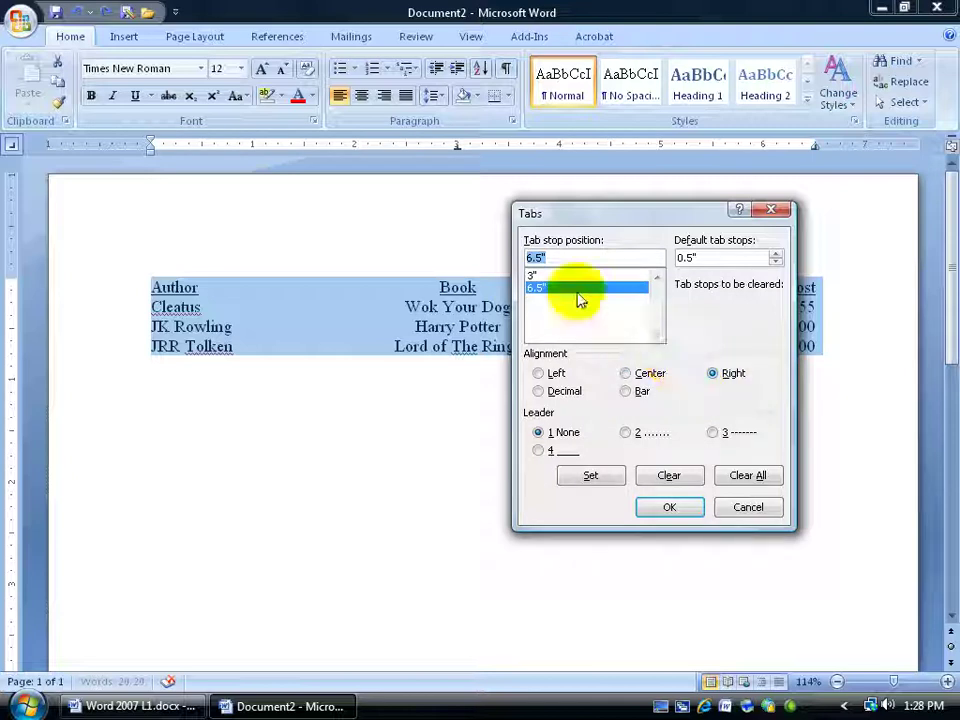
{"action": "left_click", "coordinate": [536, 276]}
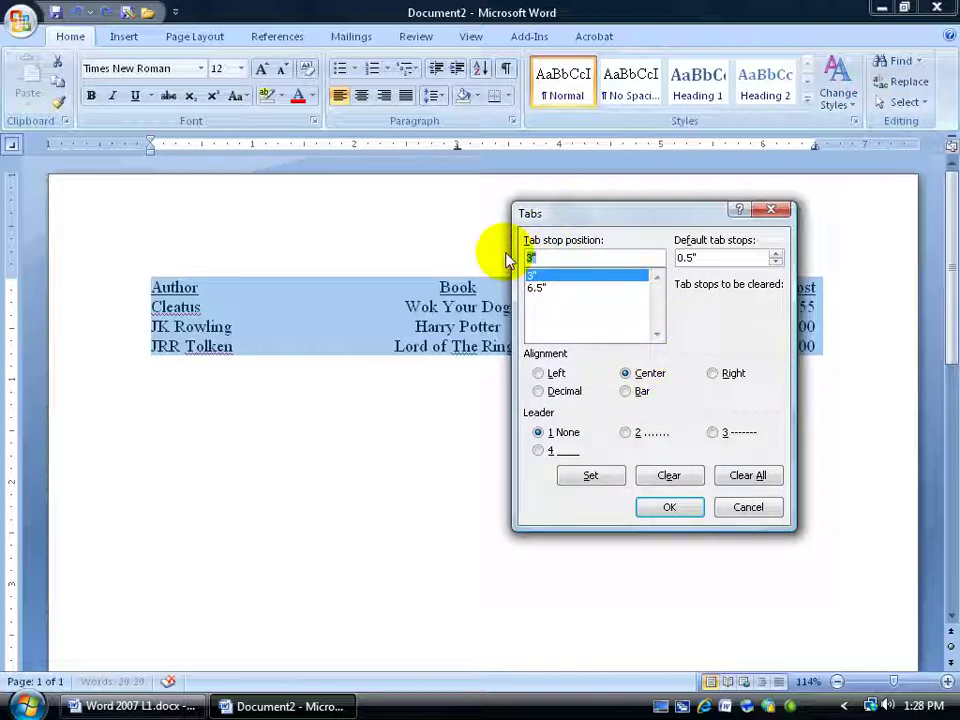
{"action": "type", "text": "2"}
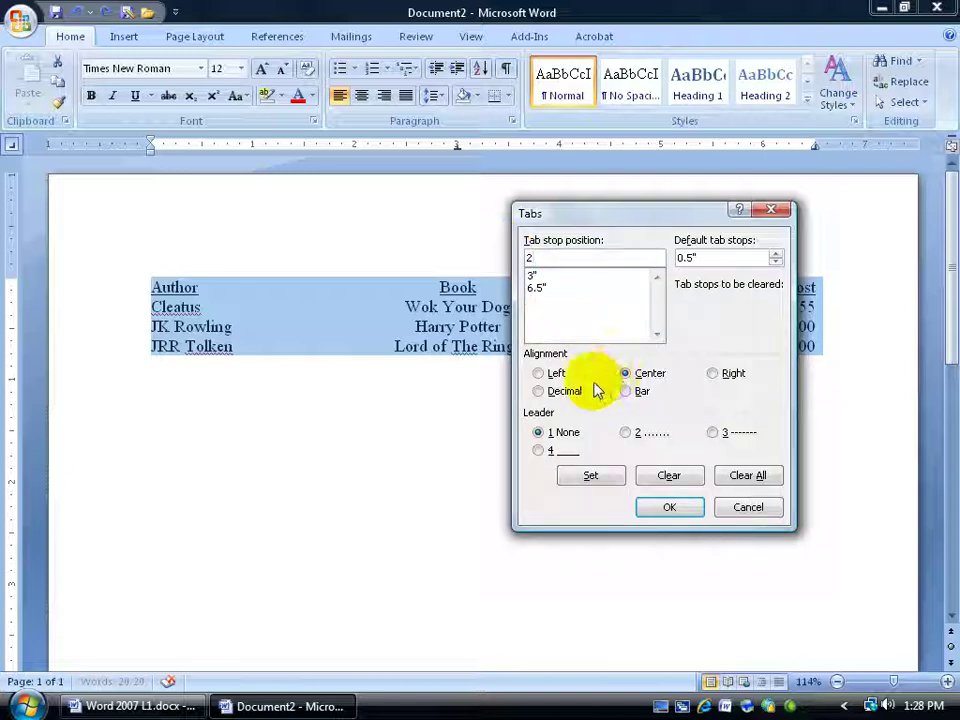
{"action": "left_click", "coordinate": [713, 374]}
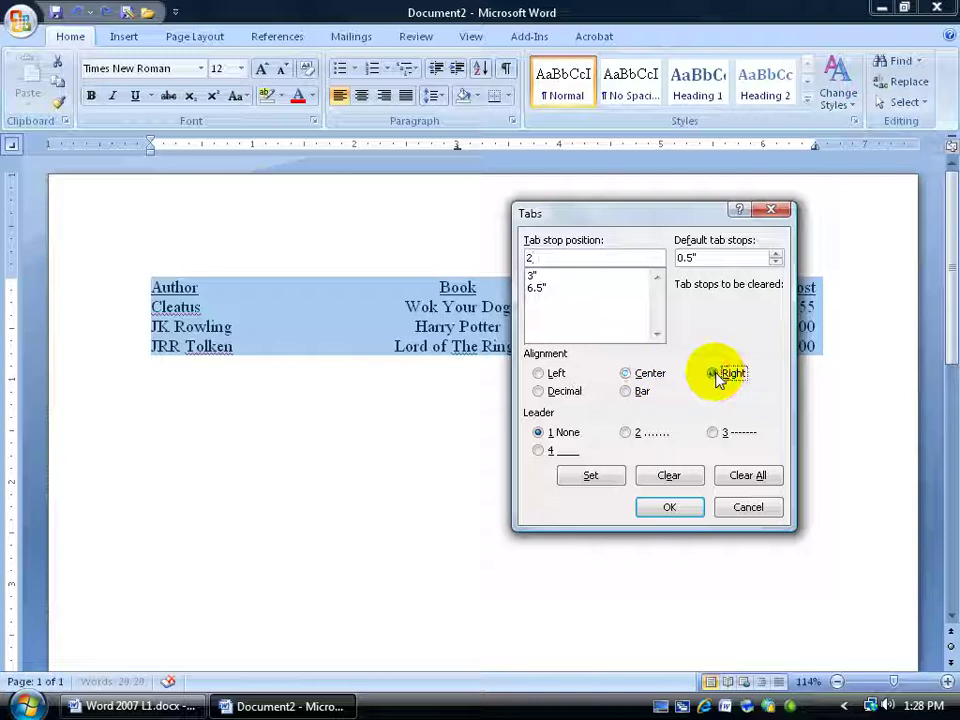
{"action": "left_click", "coordinate": [592, 477]}
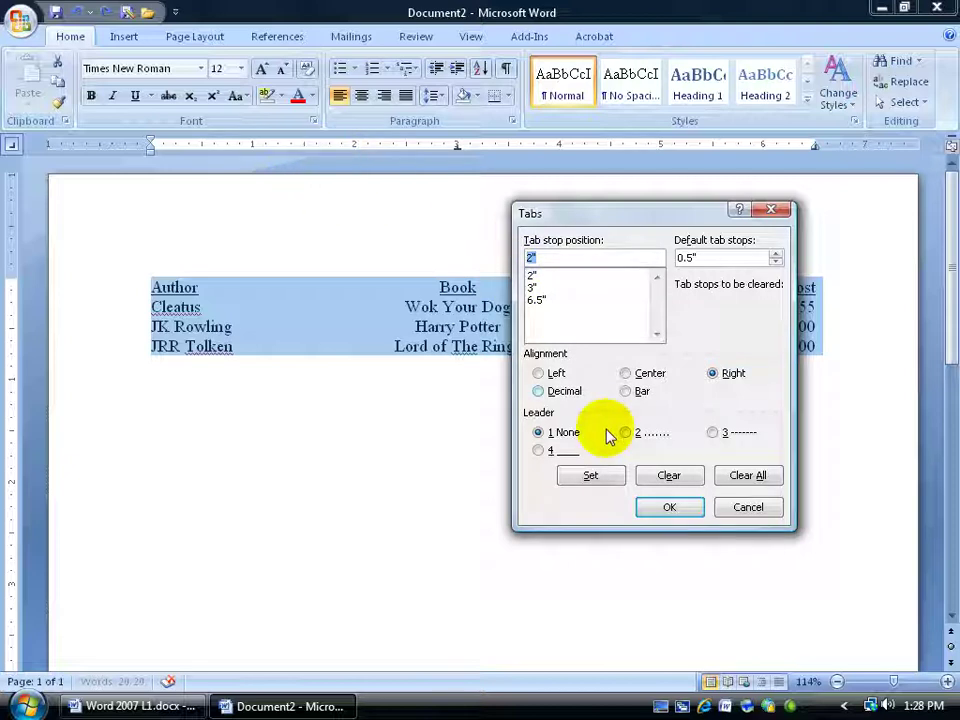
{"action": "left_click", "coordinate": [668, 506]}
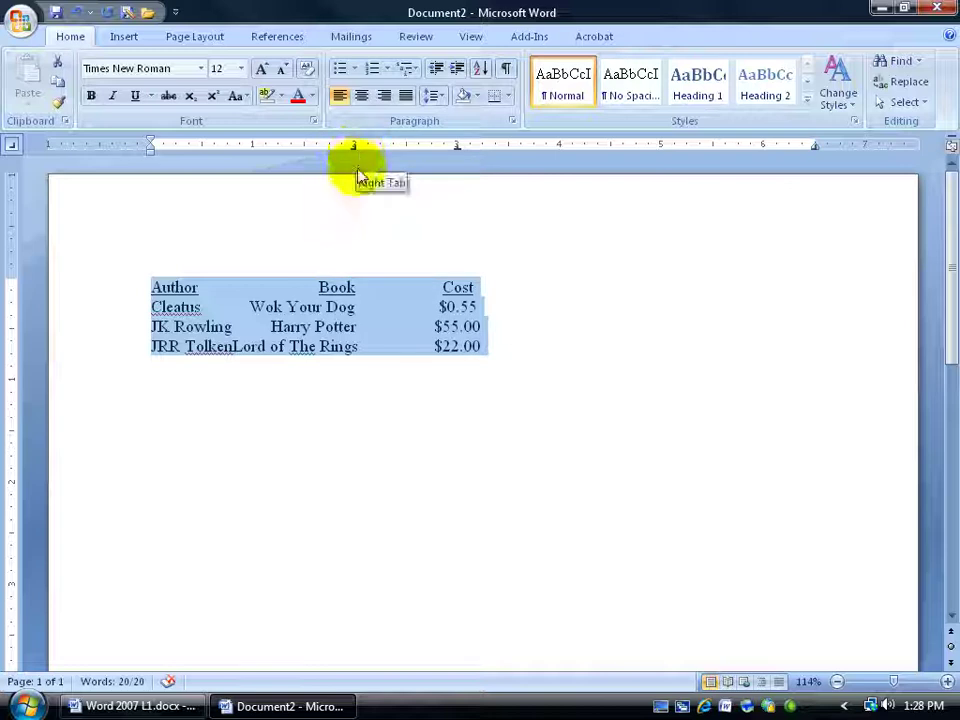
Step: Show the formatting marks, and try an extra tab after the Cost heading before deleting it
{"action": "left_click", "coordinate": [505, 68]}
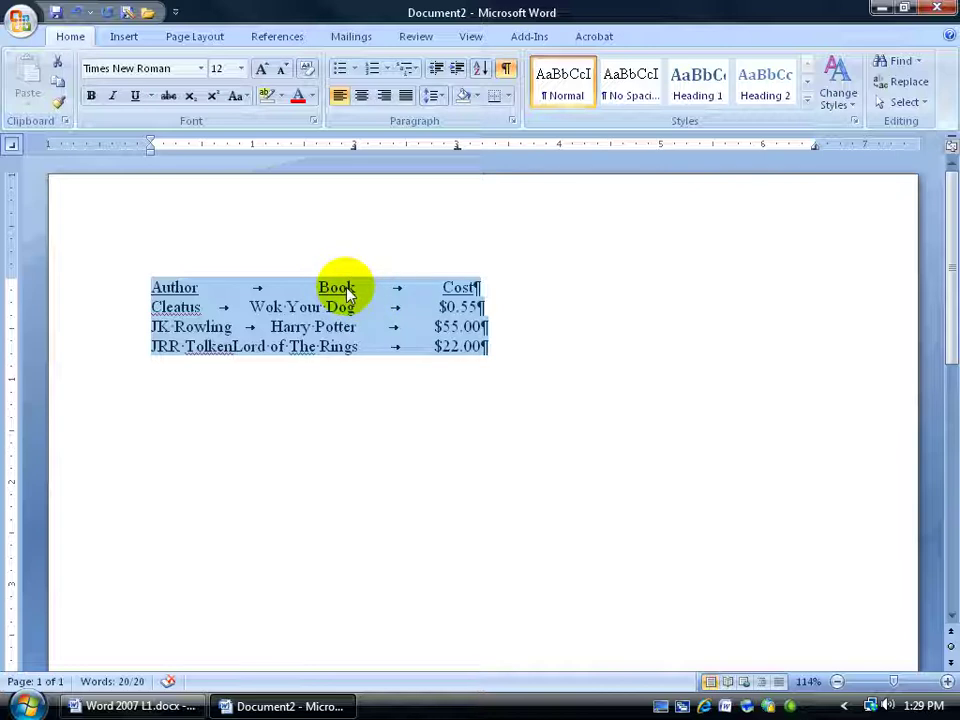
{"action": "left_click", "coordinate": [478, 288]}
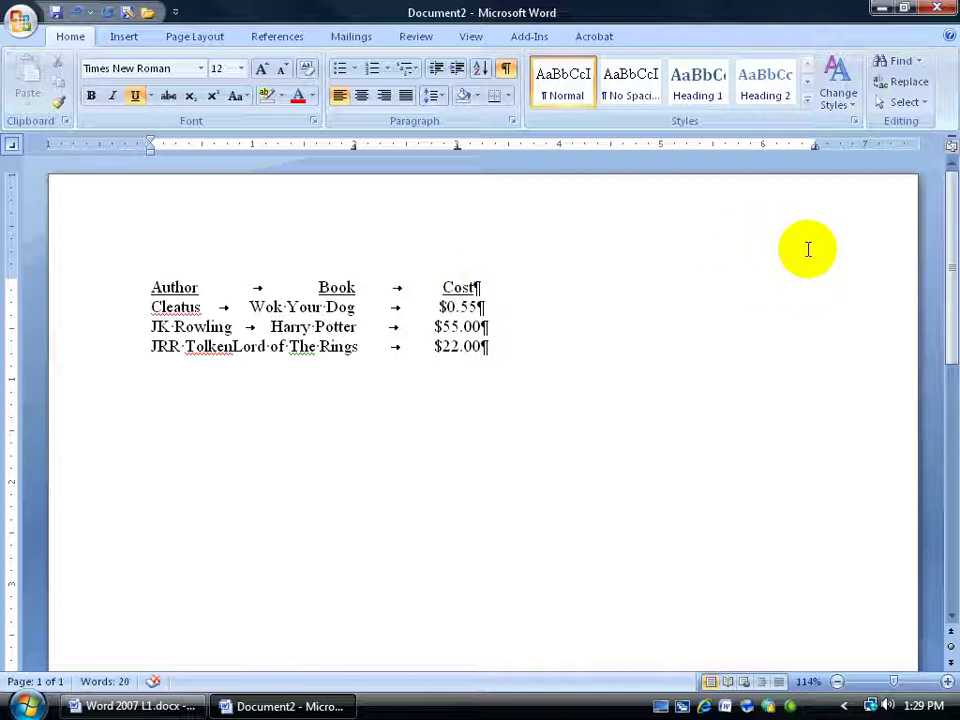
{"action": "key", "text": "Tab"}
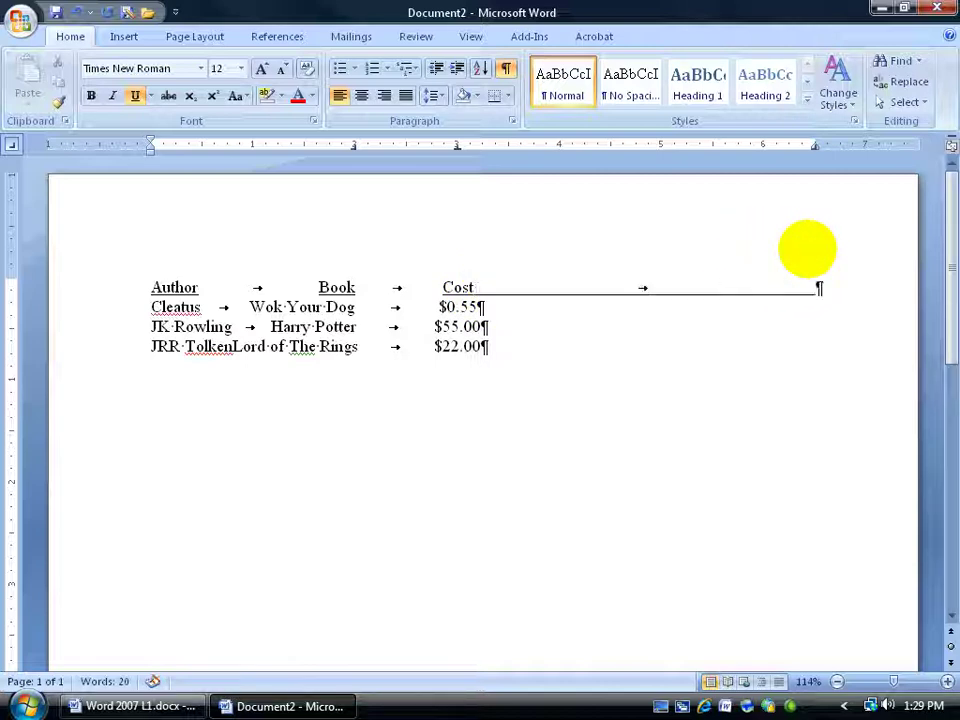
{"action": "key", "text": "BackSpace"}
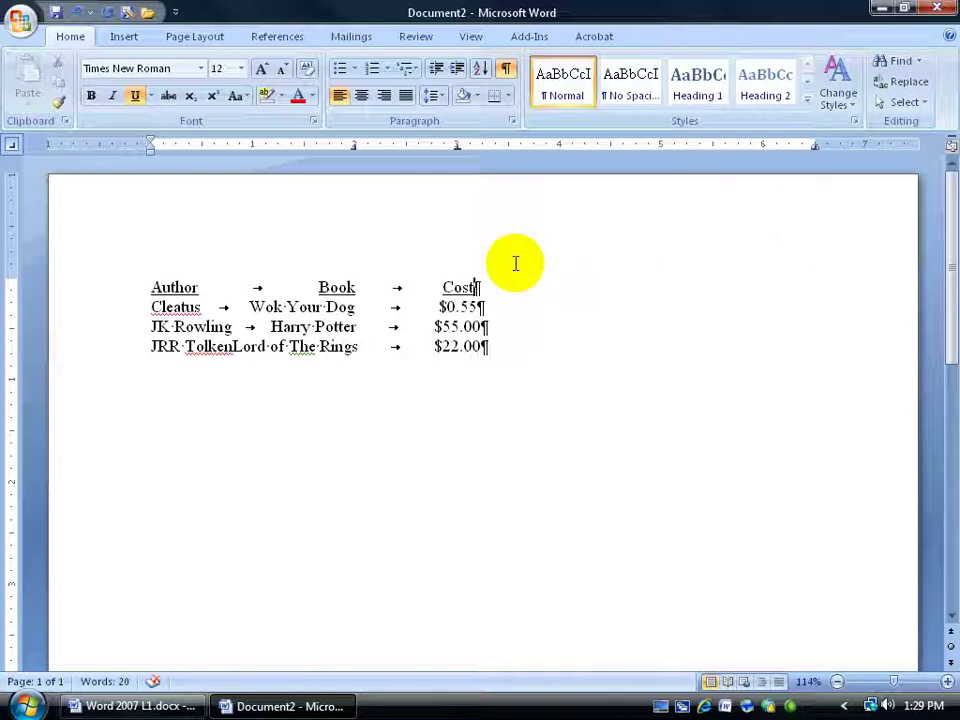
Step: Clear the 2" tab stop from all four rows of the list
{"action": "left_click_drag", "start_coordinate": [100, 288], "coordinate": [98, 361]}
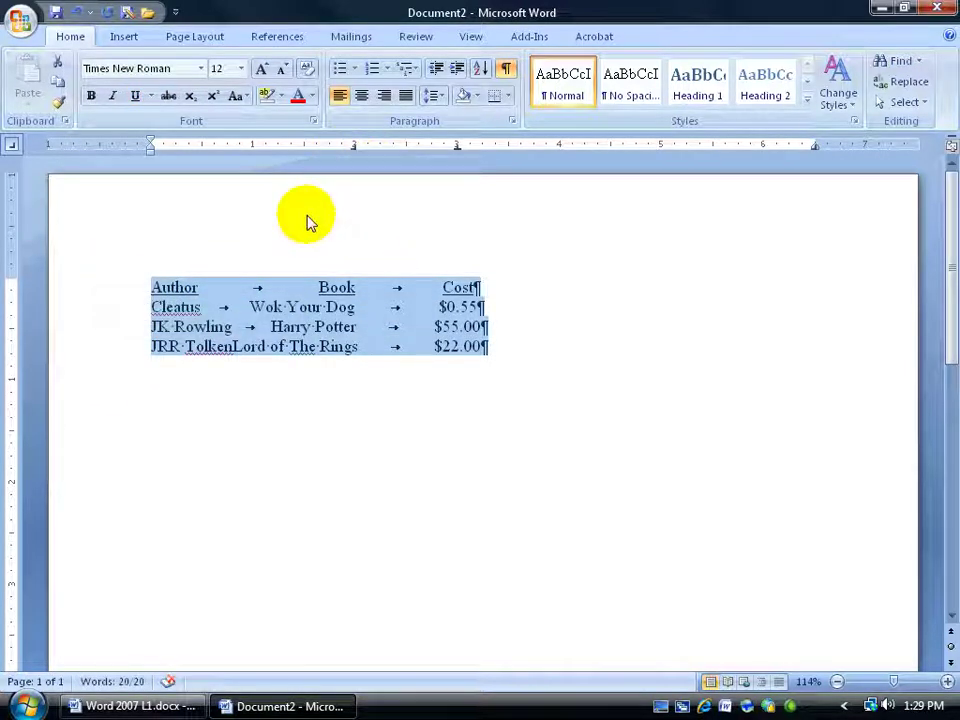
{"action": "left_click", "coordinate": [511, 121]}
{"action": "left_click", "coordinate": [335, 568]}
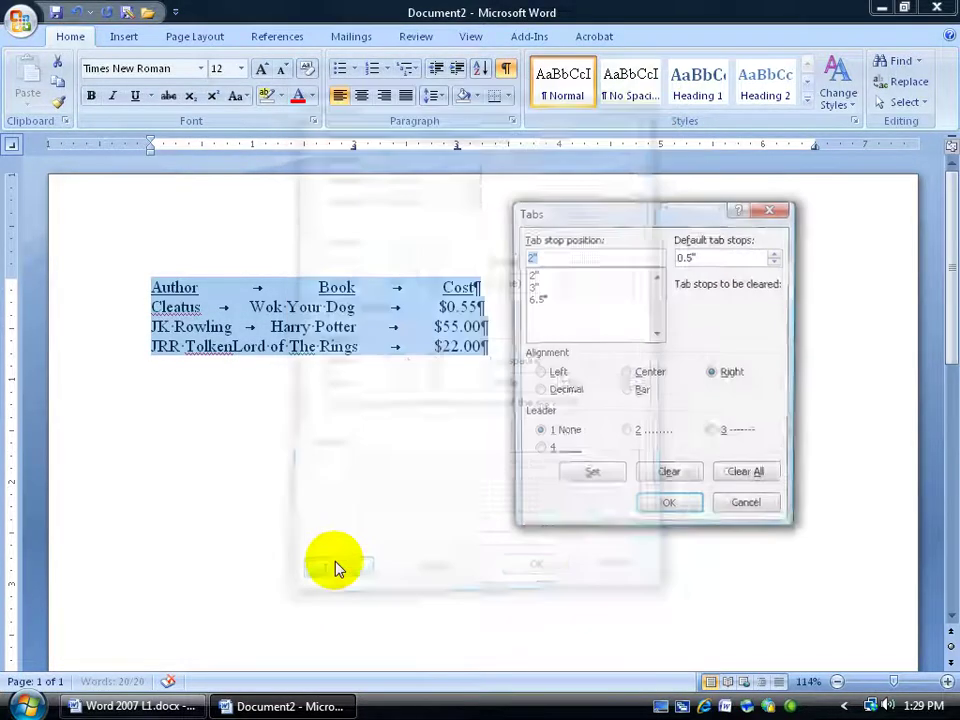
{"action": "left_click", "coordinate": [539, 277]}
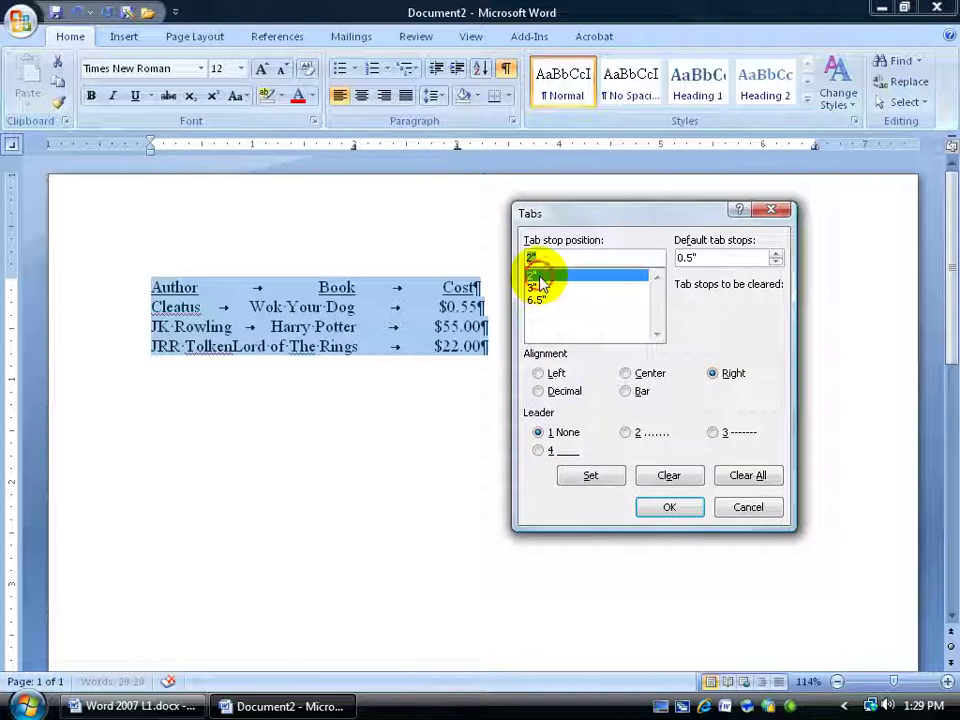
{"action": "left_click", "coordinate": [677, 480]}
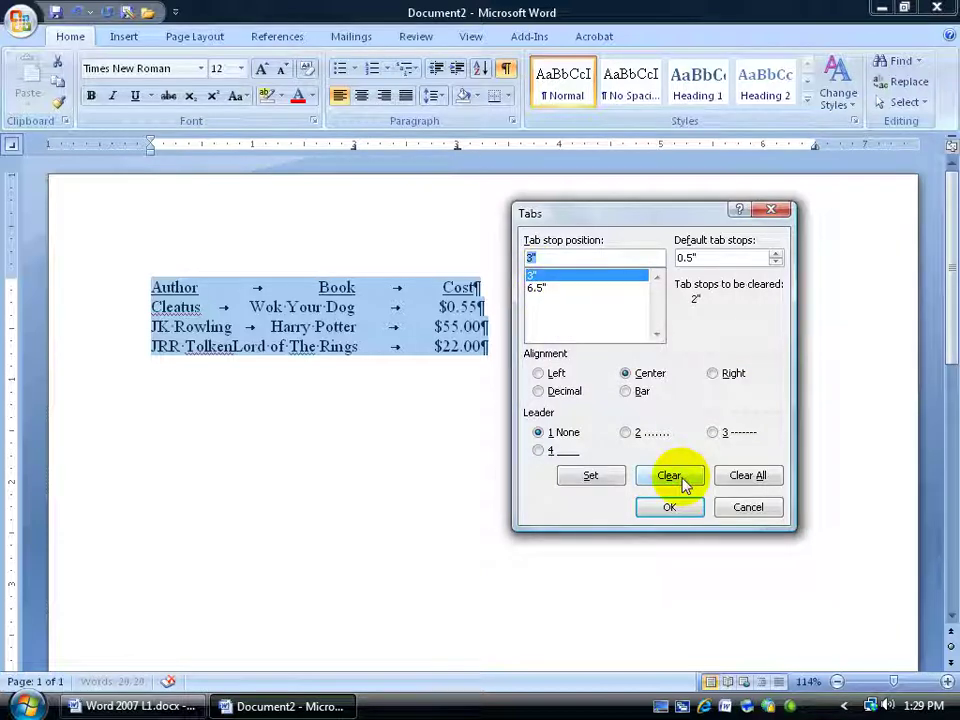
{"action": "left_click", "coordinate": [672, 507]}
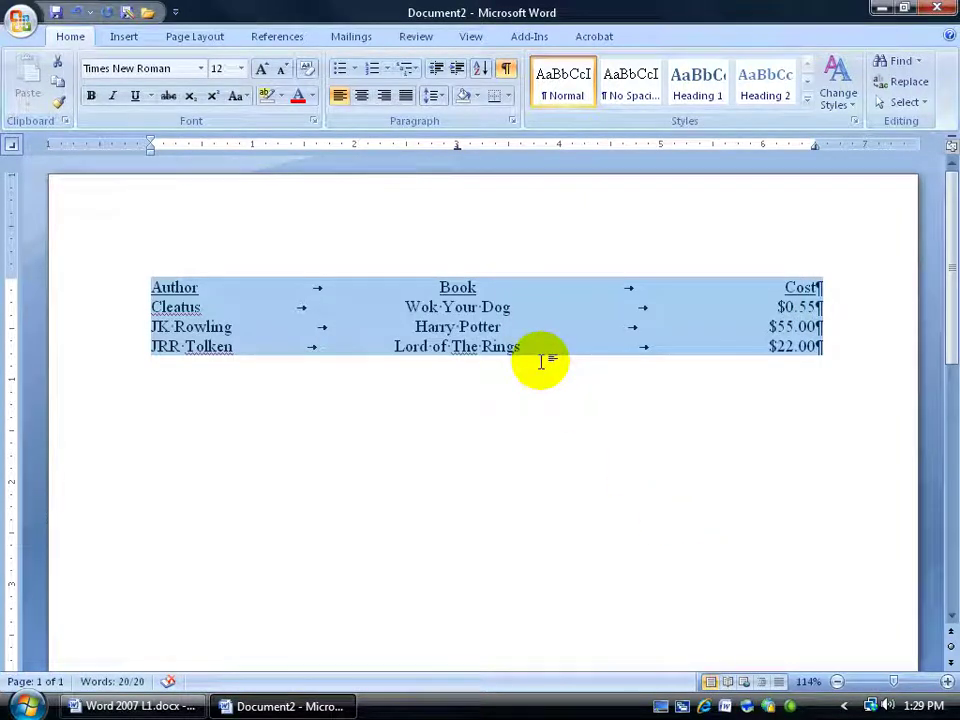
Step: Delete the row of periods entered after the author's name in the Harry Potter row
{"action": "left_click", "coordinate": [310, 335]}
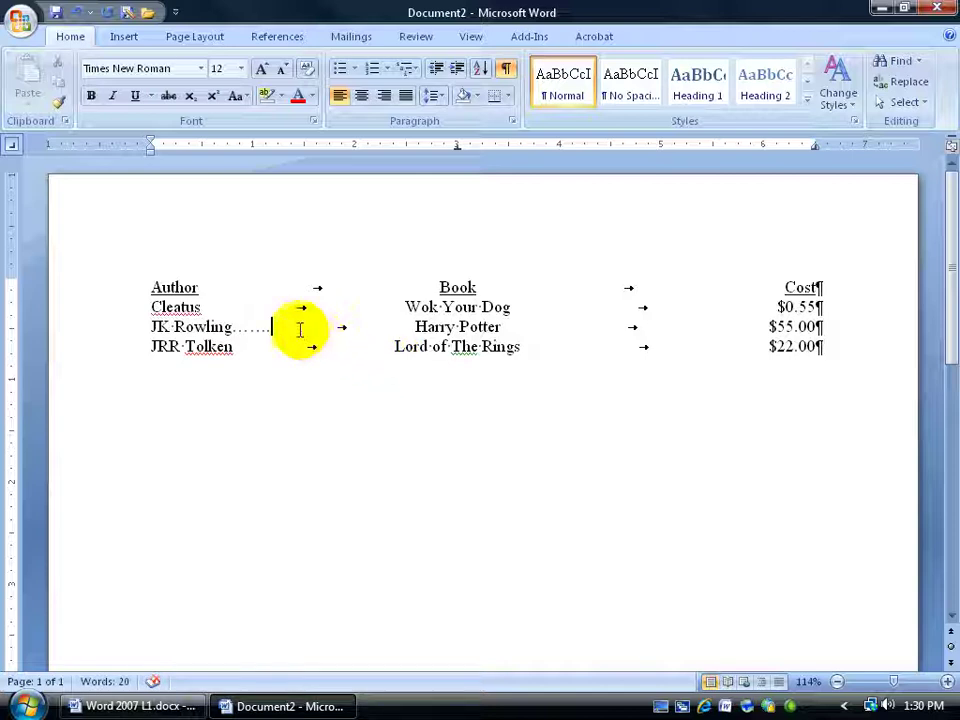
{"action": "key", "text": "BackSpace"}
{"action": "key", "text": "BackSpace"}
{"action": "key", "text": "BackSpace"}
{"action": "key", "text": "BackSpace"}
{"action": "key", "text": "BackSpace"}
{"action": "key", "text": "BackSpace"}
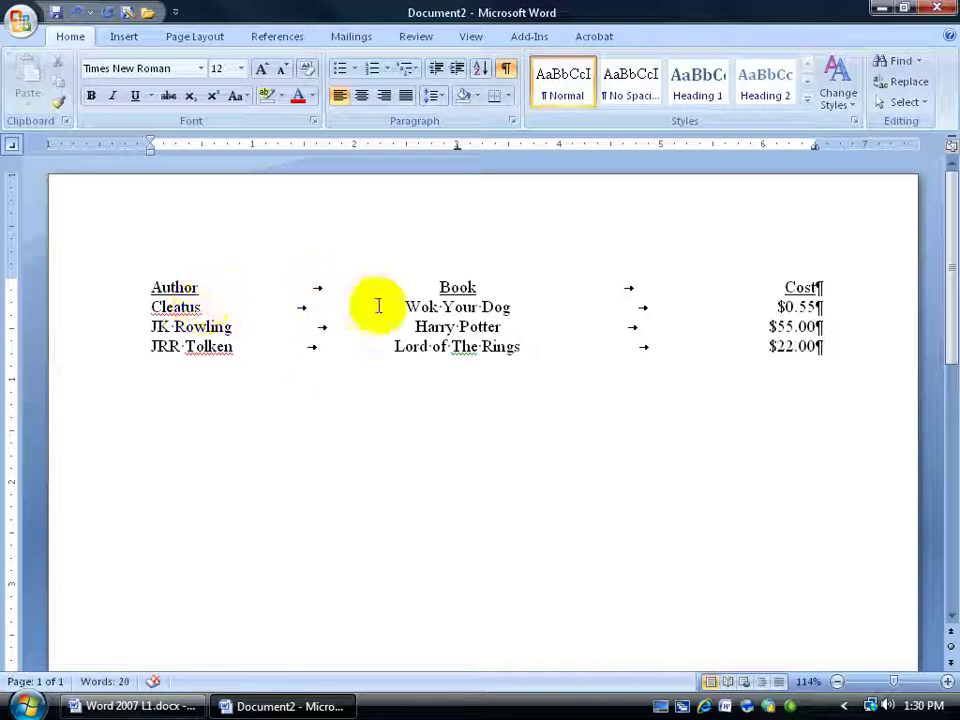
Step: Give the 3" center tab stop of the three book rows the dotted leader (2), and hide the formatting marks
{"action": "left_click", "coordinate": [117, 290]}
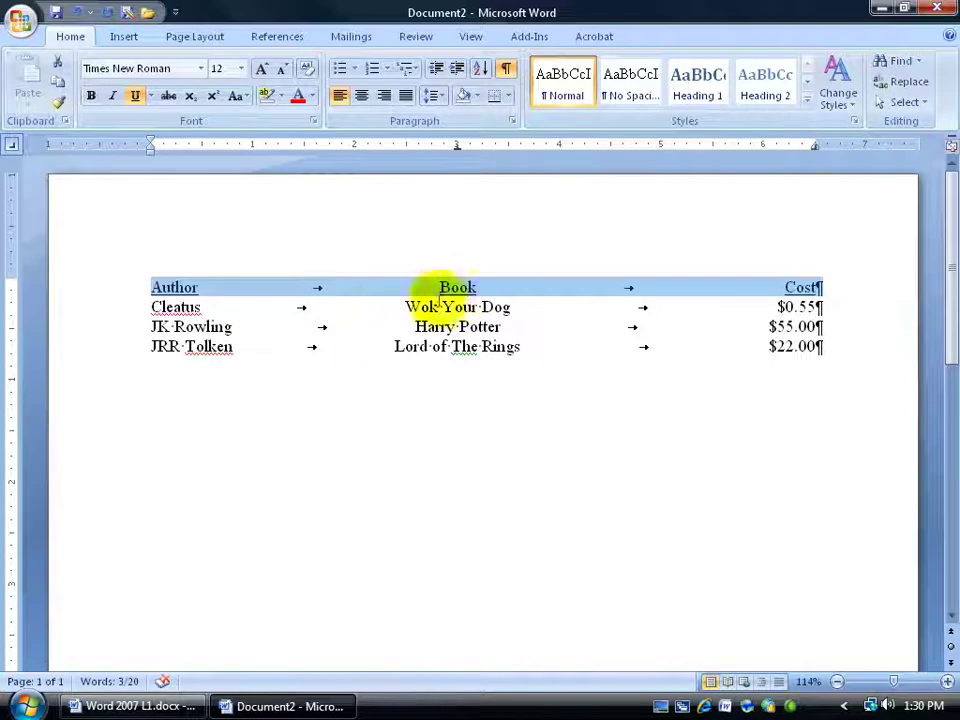
{"action": "left_click_drag", "start_coordinate": [107, 317], "coordinate": [103, 356]}
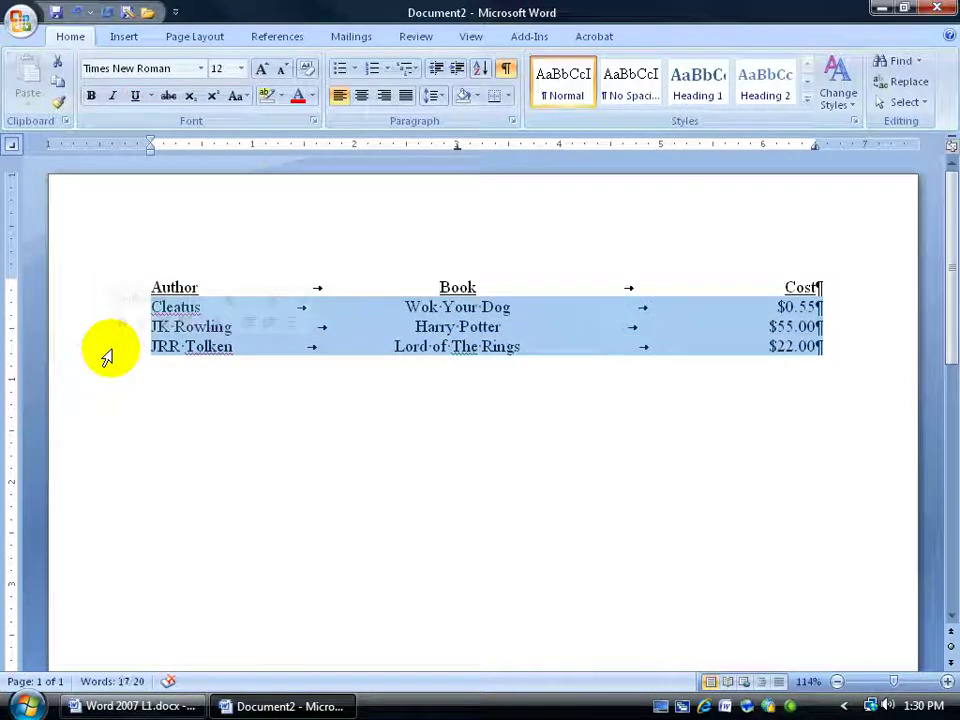
{"action": "left_click", "coordinate": [512, 120]}
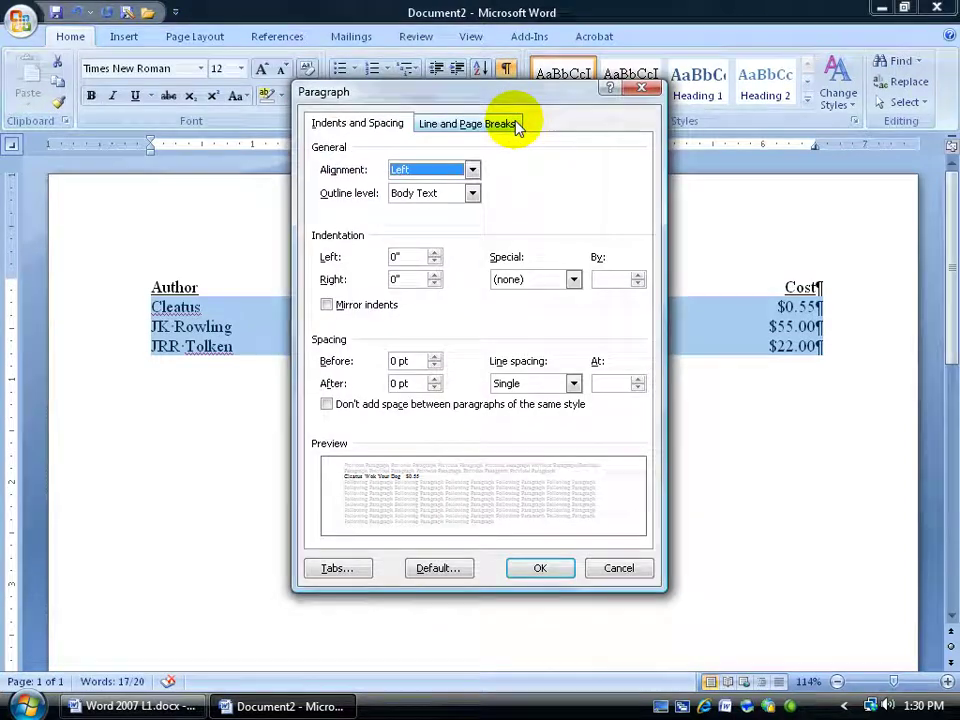
{"action": "left_click", "coordinate": [330, 568]}
{"action": "left_click_drag", "start_coordinate": [624, 230], "coordinate": [470, 364]}
{"action": "left_click", "coordinate": [388, 410]}
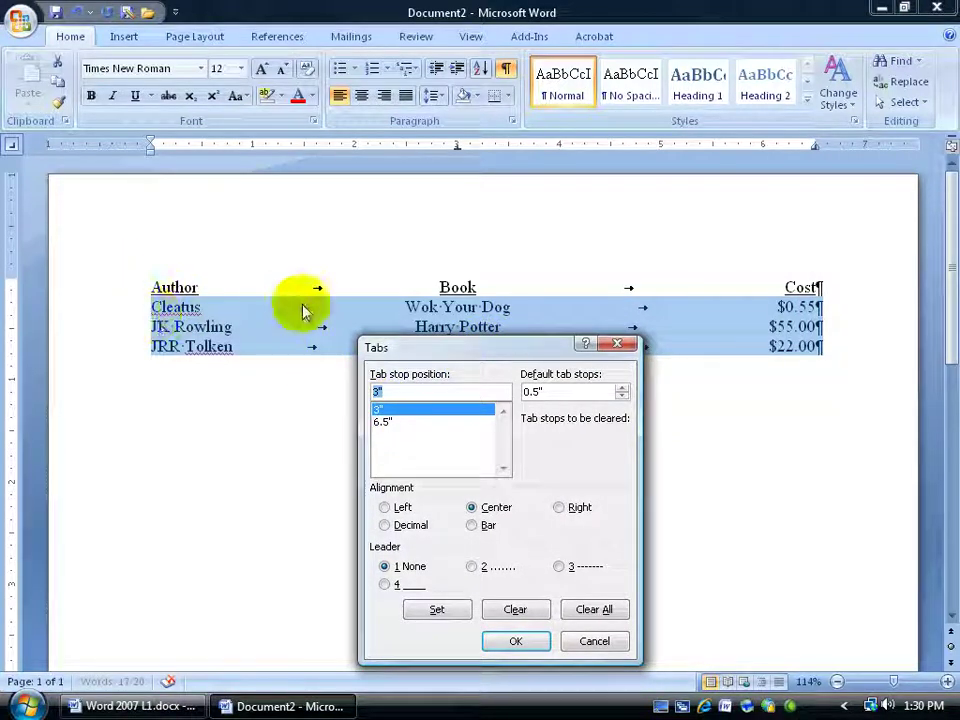
{"action": "left_click", "coordinate": [471, 567]}
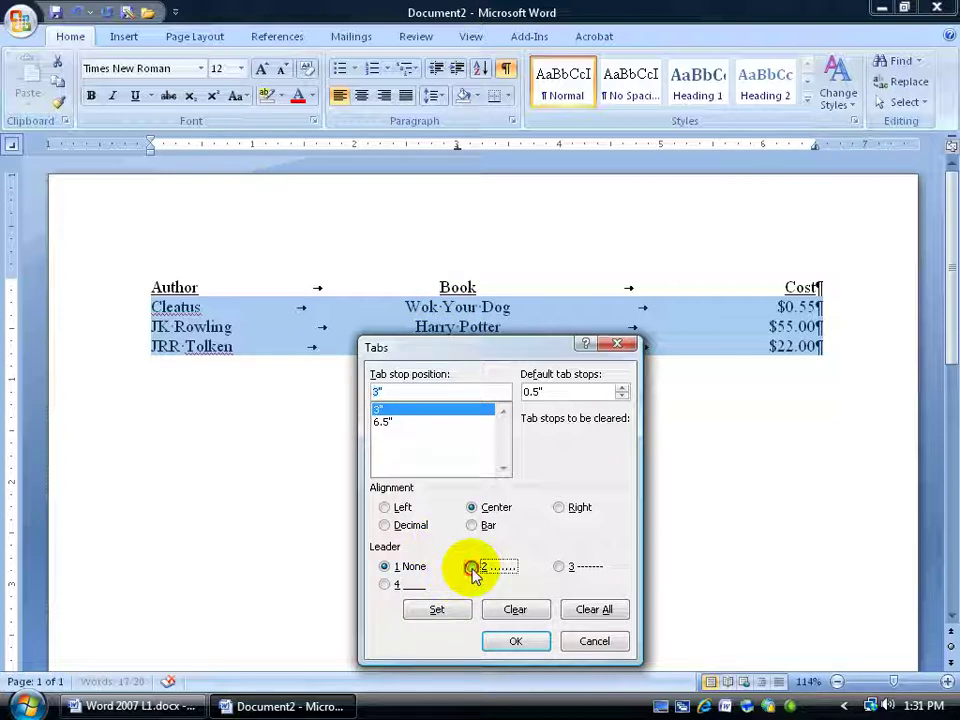
{"action": "left_click", "coordinate": [560, 569]}
{"action": "left_click", "coordinate": [471, 567]}
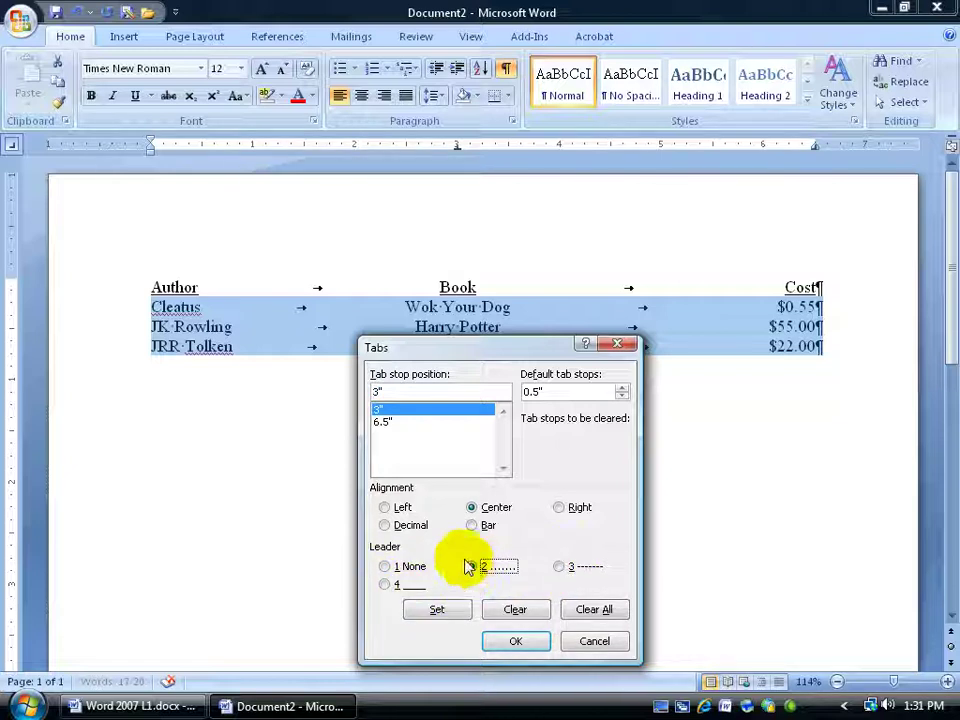
{"action": "left_click", "coordinate": [450, 612]}
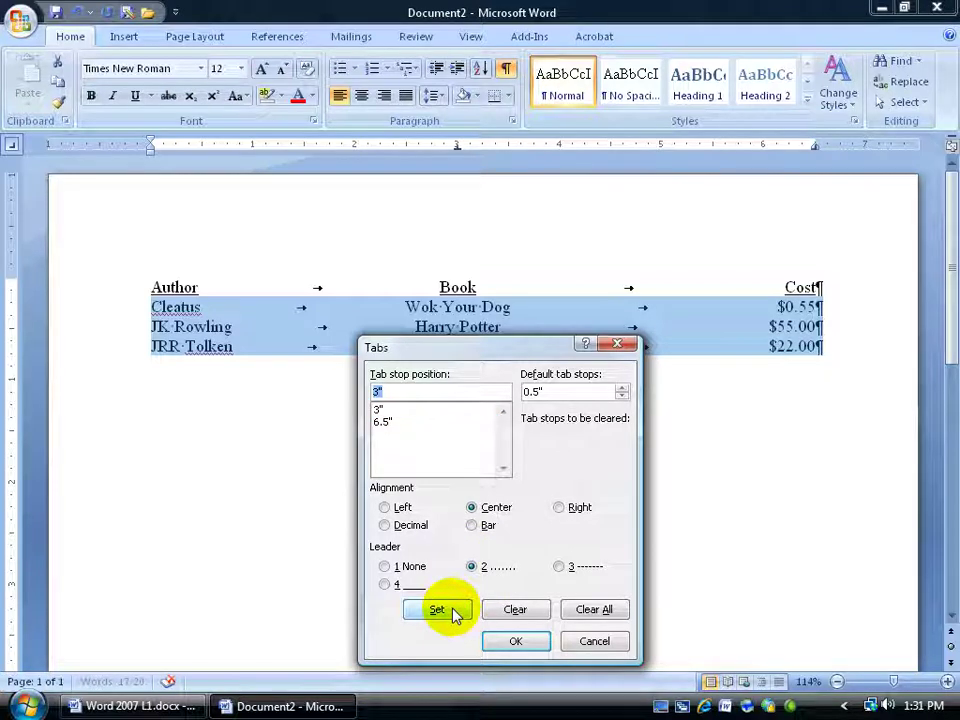
{"action": "left_click", "coordinate": [503, 640]}
{"action": "left_click", "coordinate": [391, 346]}
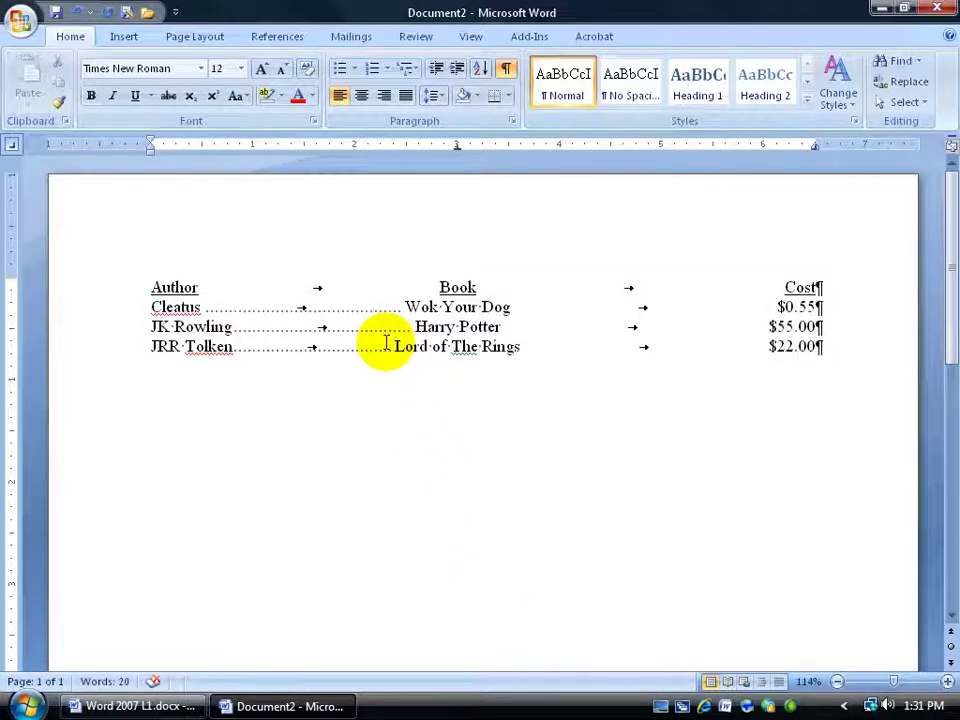
{"action": "left_click", "coordinate": [506, 68]}
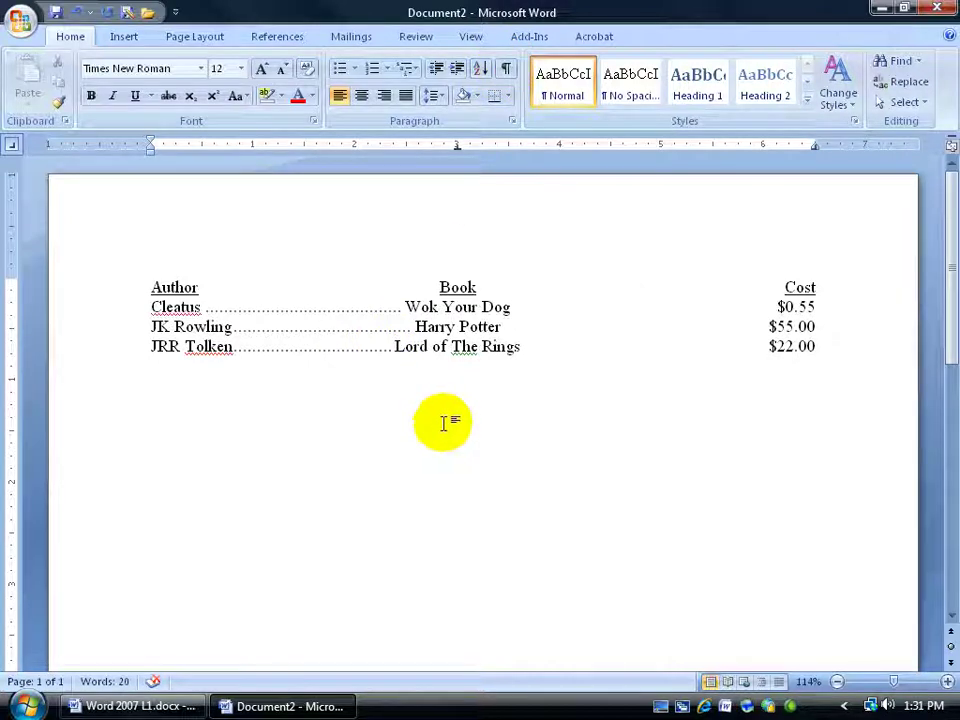
Step: Give the 6.5" right tab stop of the three book rows the dashed leader (3)
{"action": "left_click_drag", "start_coordinate": [100, 305], "coordinate": [92, 355]}
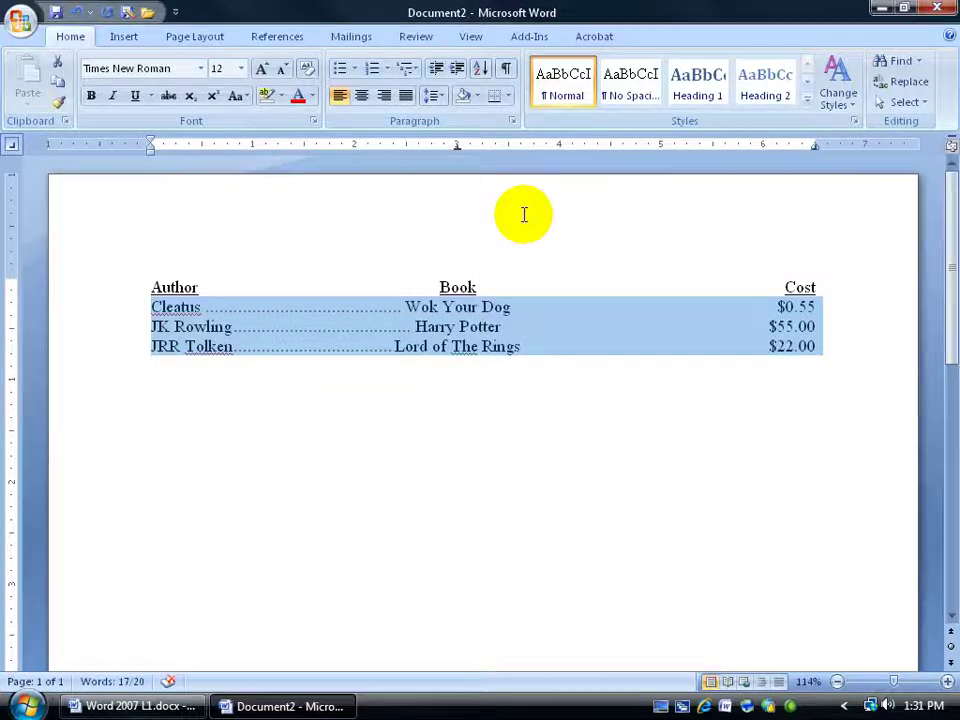
{"action": "left_click", "coordinate": [511, 121]}
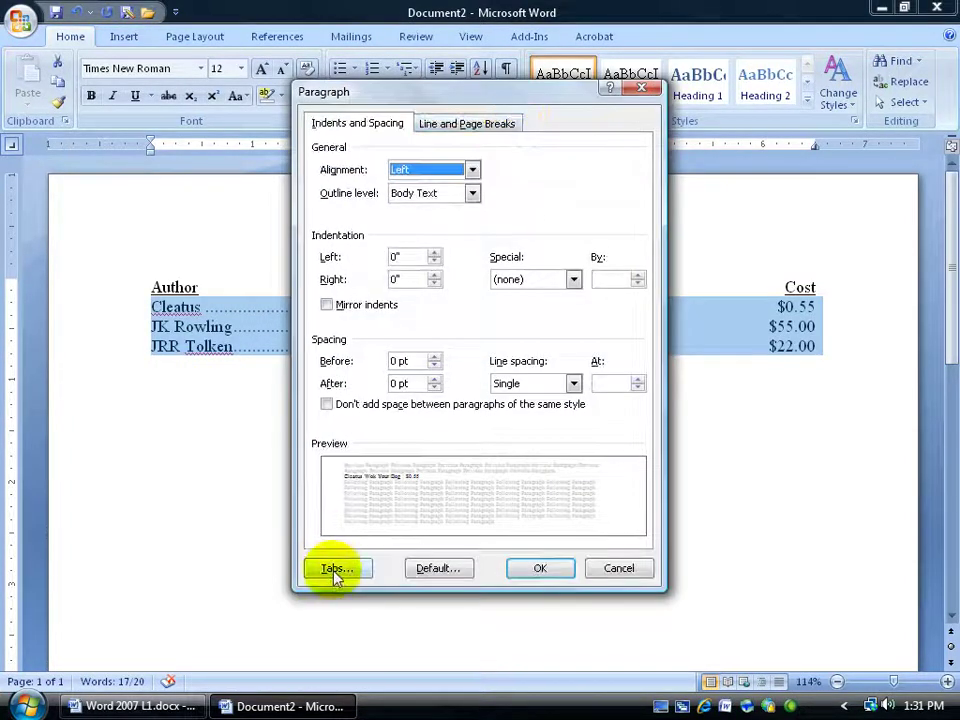
{"action": "left_click", "coordinate": [332, 568]}
{"action": "left_click", "coordinate": [381, 421]}
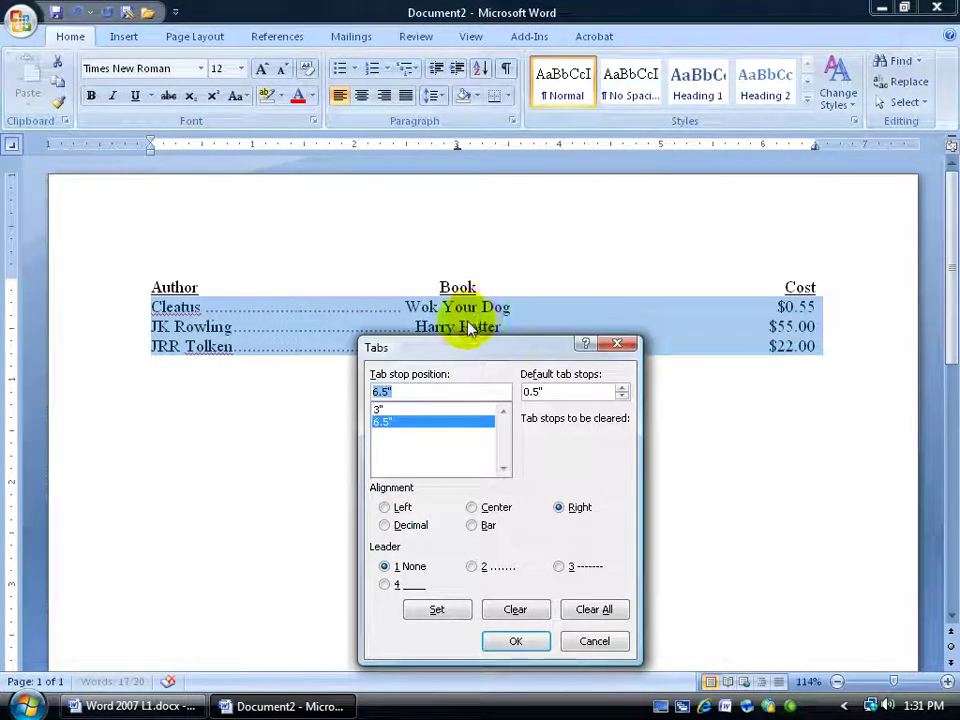
{"action": "left_click", "coordinate": [559, 567]}
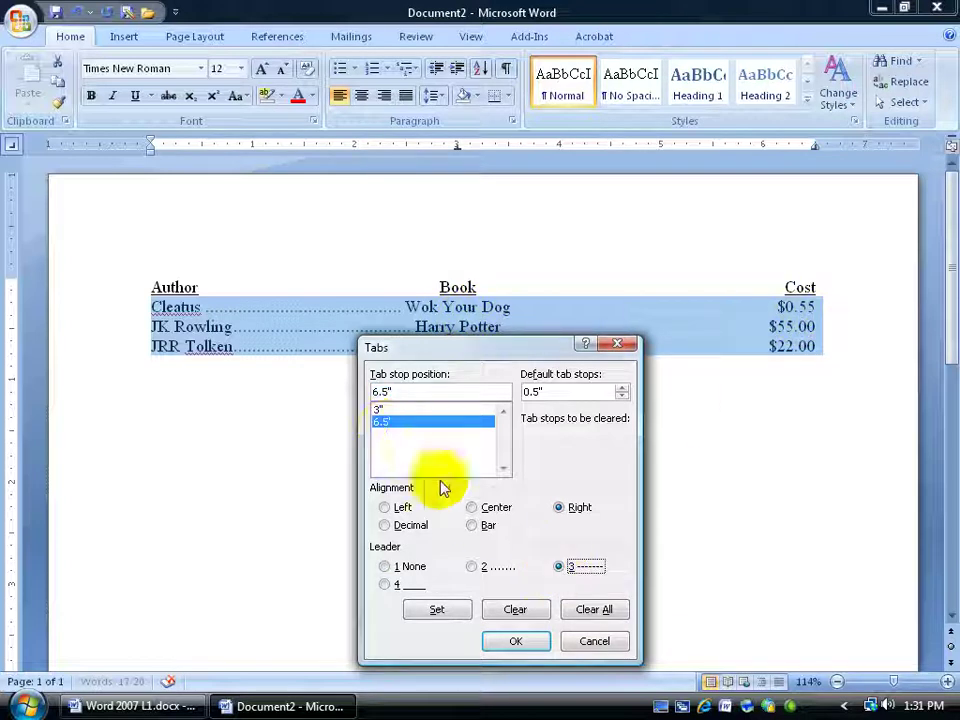
{"action": "left_click", "coordinate": [437, 609]}
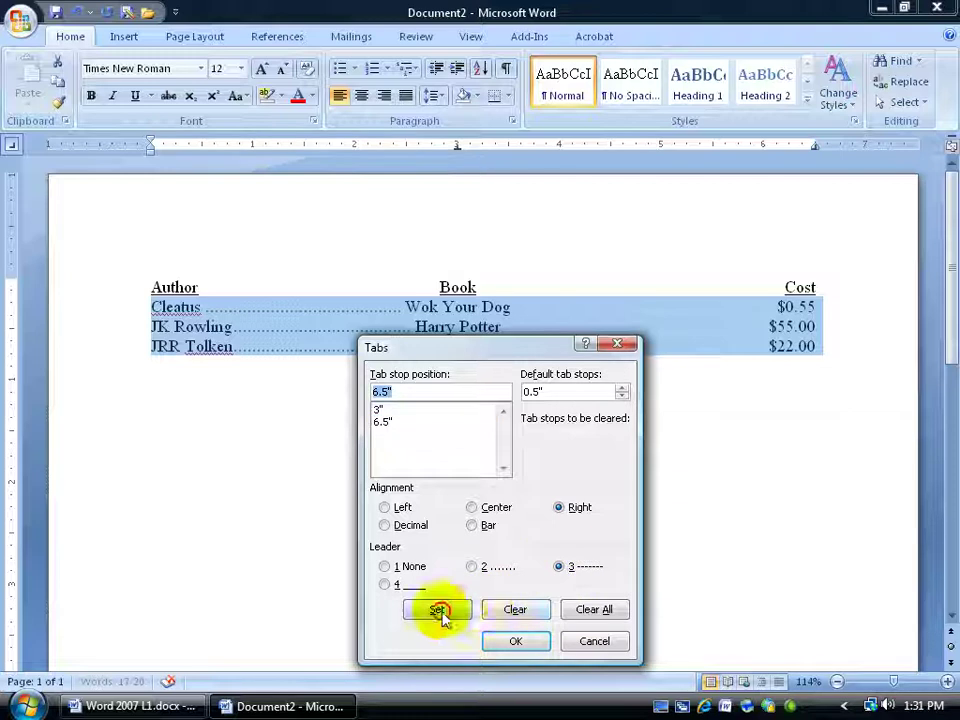
{"action": "left_click", "coordinate": [510, 641]}
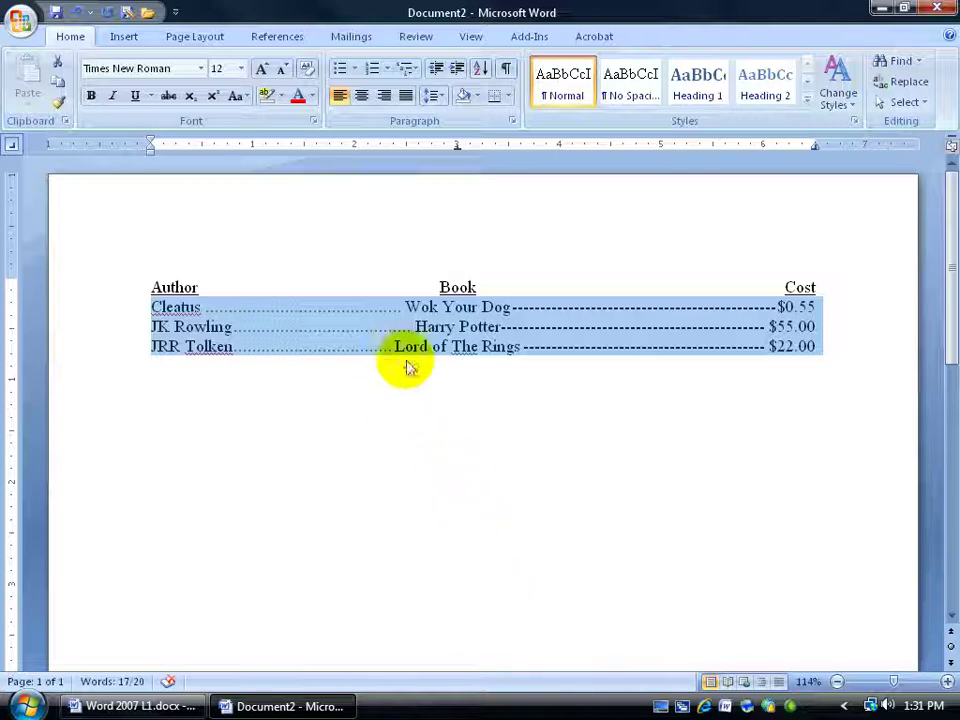
Step: Change the leader of the three book rows' 6.5" right tab stop to dotted (2)
{"action": "left_click", "coordinate": [512, 121]}
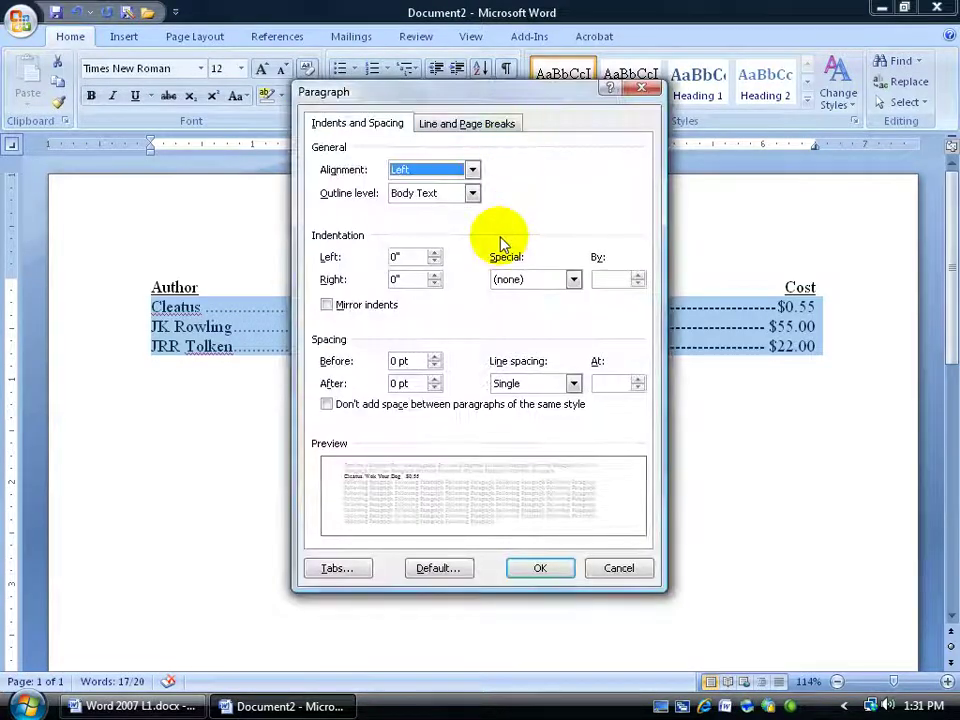
{"action": "left_click", "coordinate": [350, 565]}
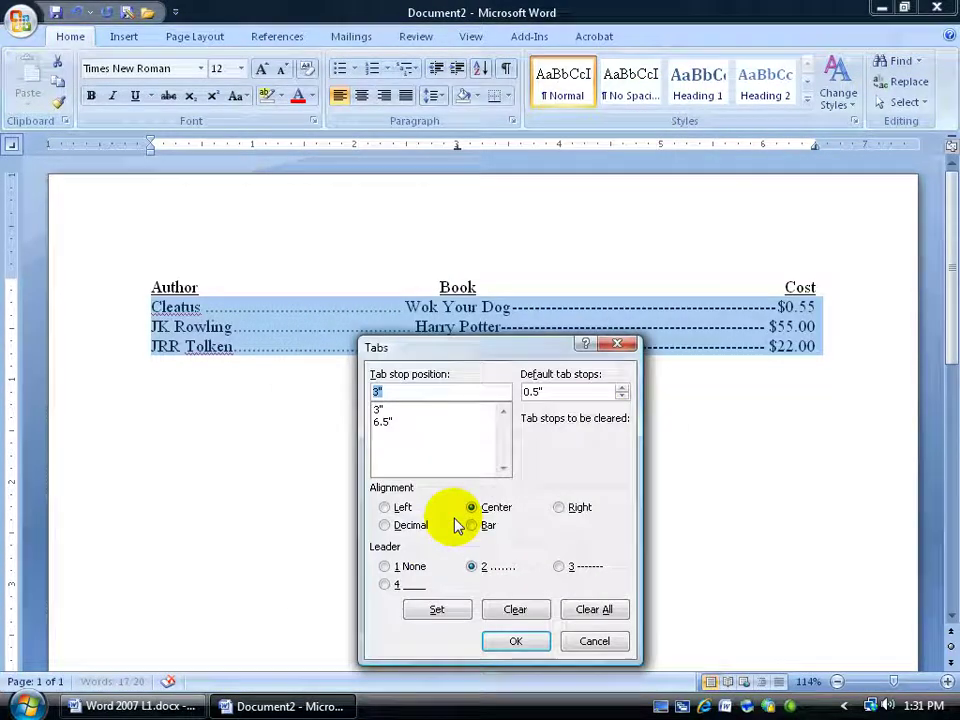
{"action": "left_click", "coordinate": [398, 424]}
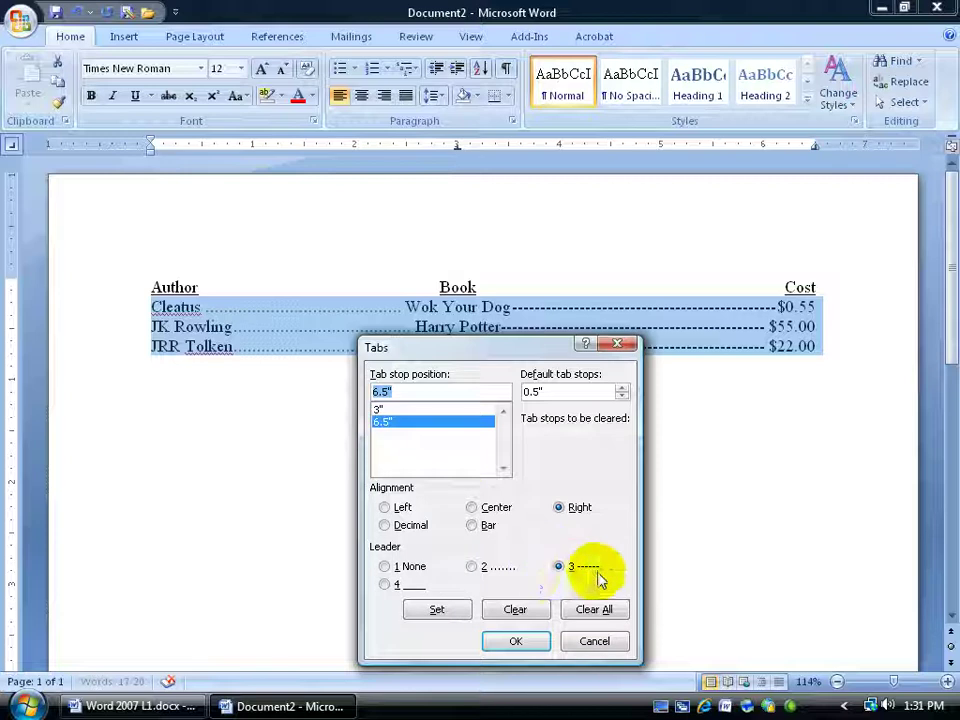
{"action": "left_click", "coordinate": [384, 567]}
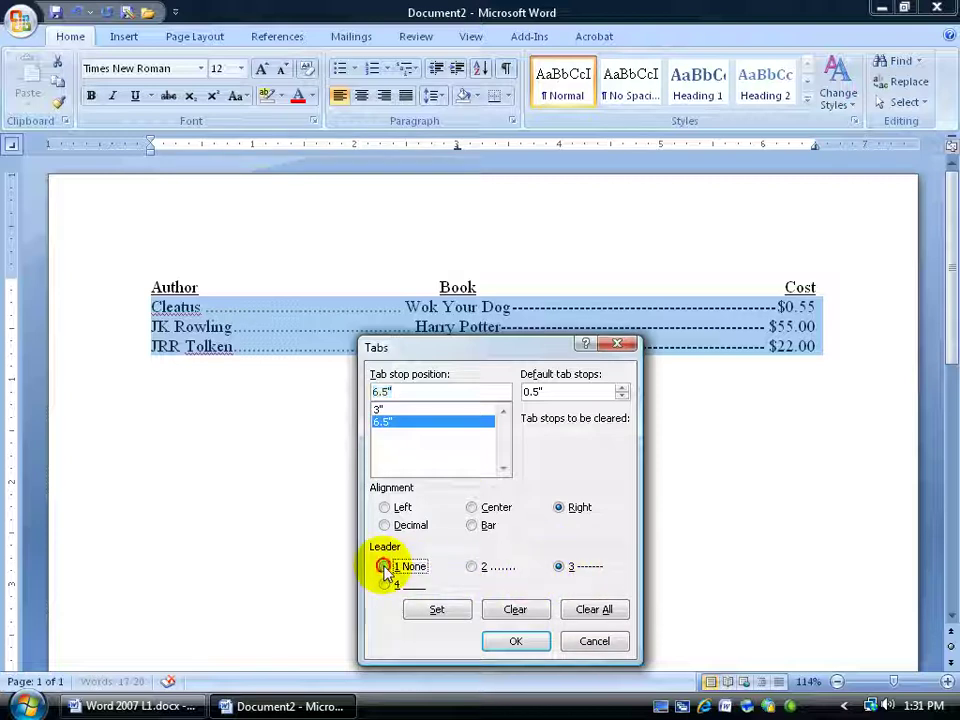
{"action": "left_click", "coordinate": [471, 567]}
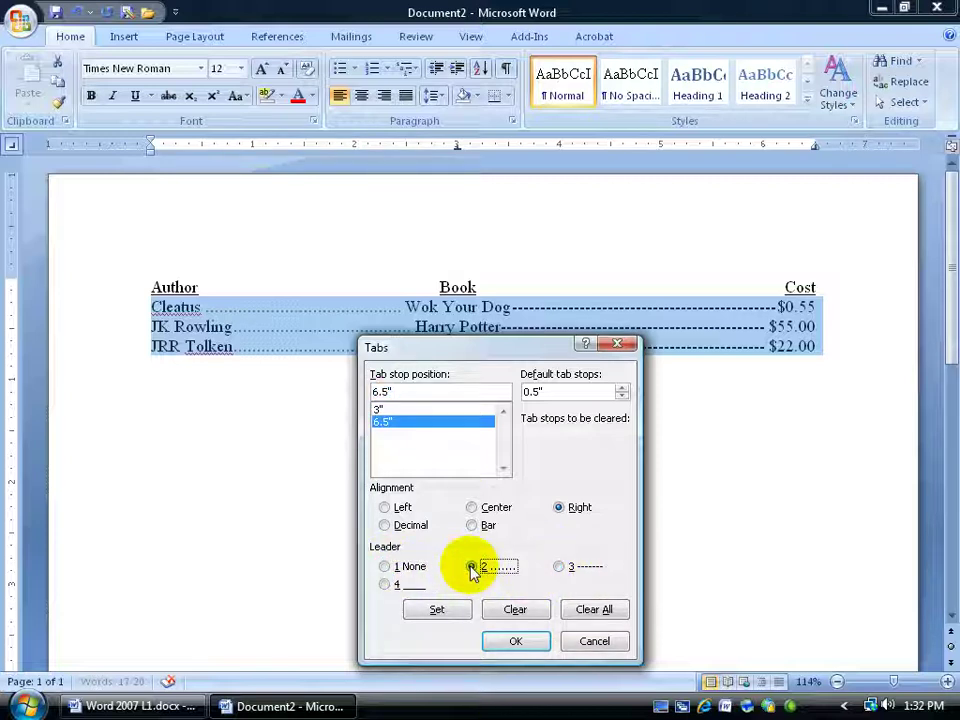
{"action": "left_click", "coordinate": [460, 612]}
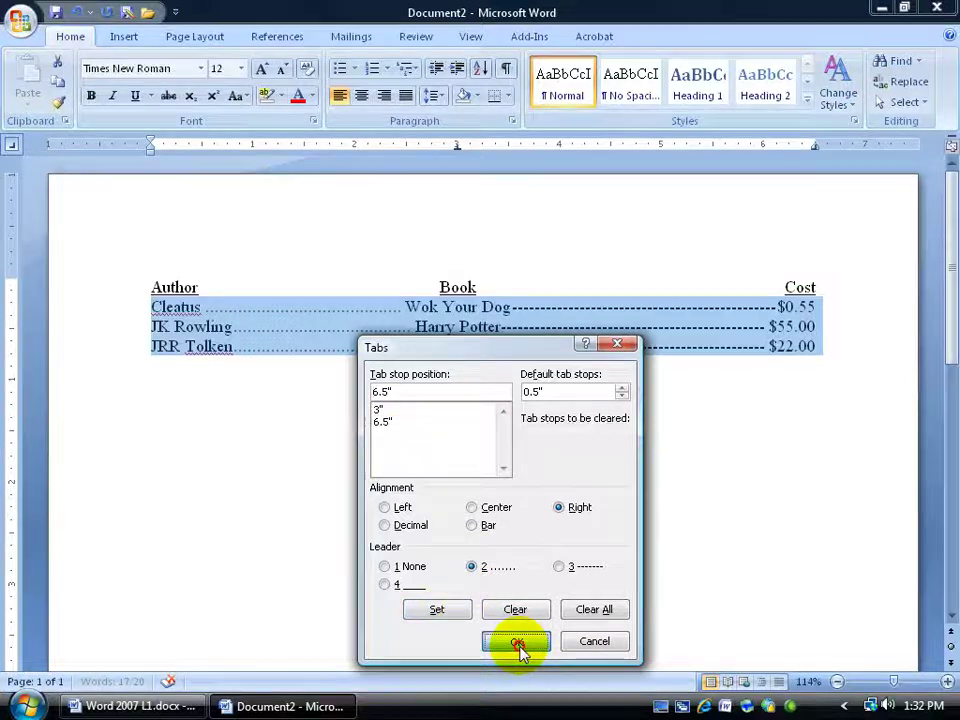
{"action": "left_click", "coordinate": [516, 643]}
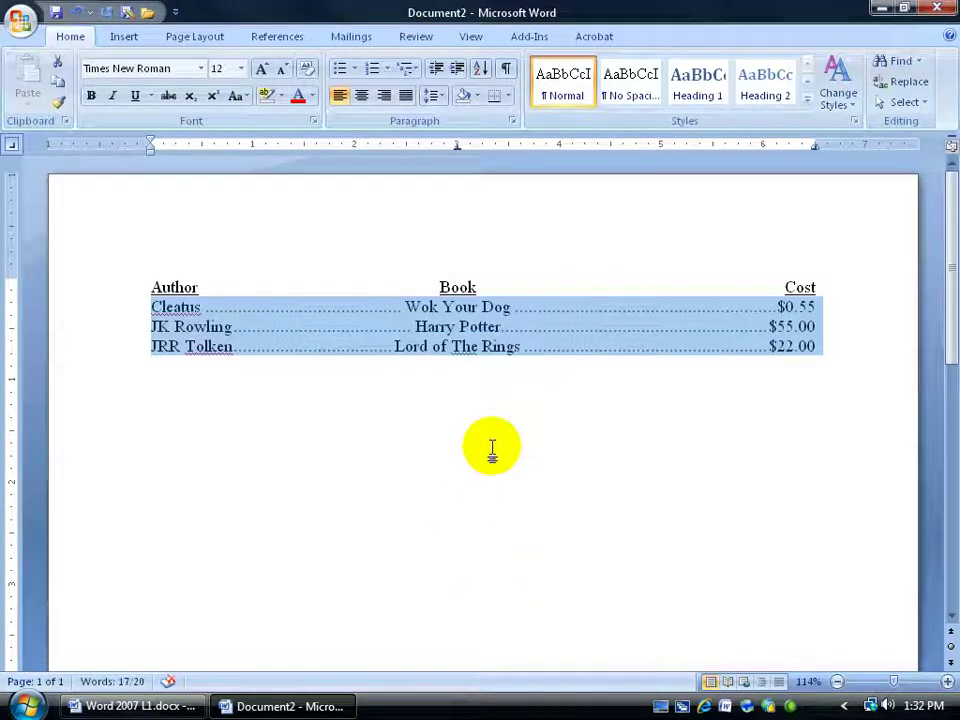
Step: Create a full-width horizontal line from underscores below the last row and caption it Signature
{"action": "left_click", "coordinate": [827, 347]}
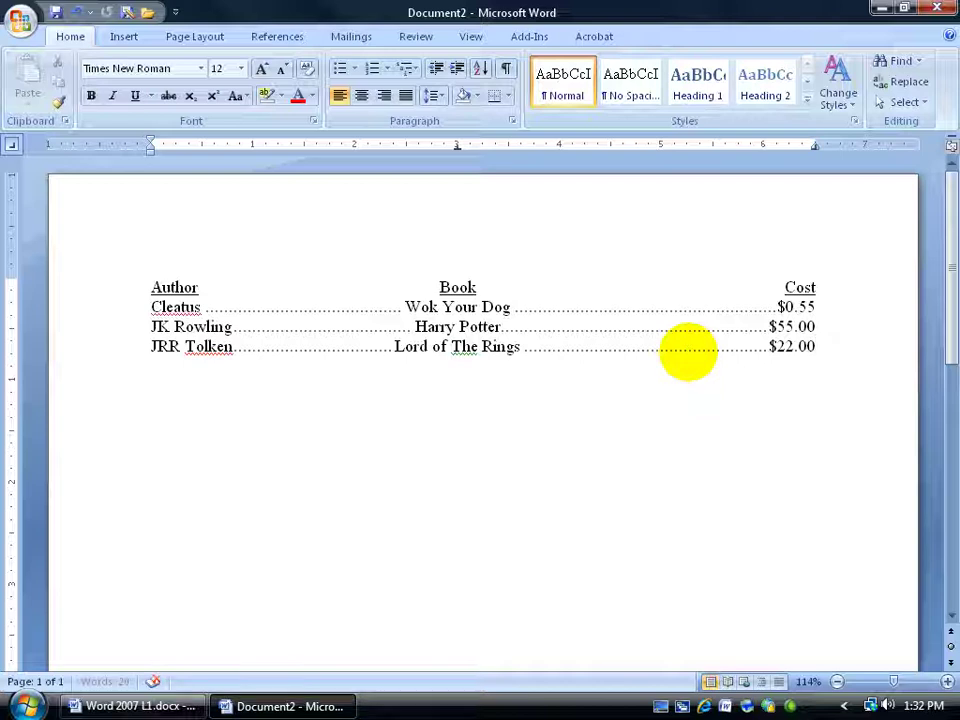
{"action": "key", "text": "Return"}
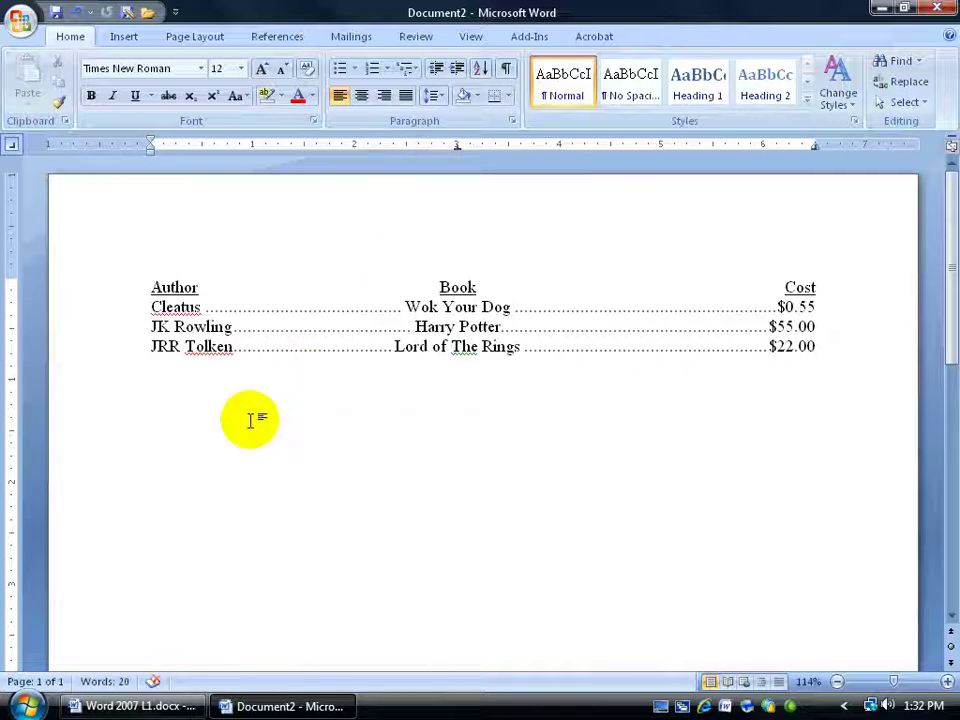
{"action": "type", "text": "_______"}
{"action": "key", "text": "Return"}
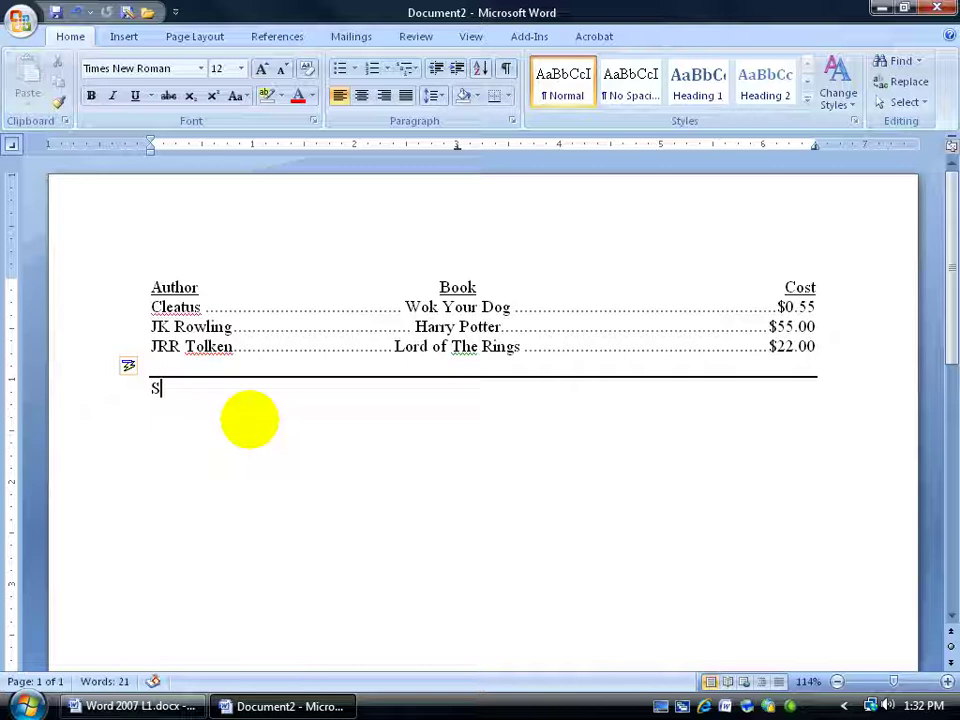
{"action": "type", "text": "Signature"}
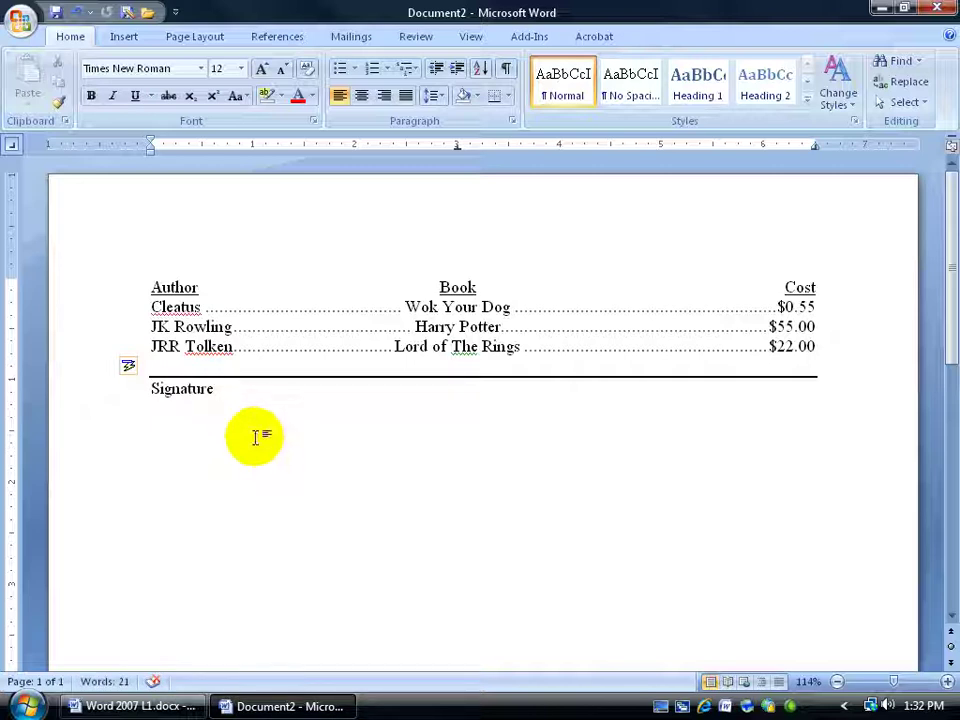
Step: Undo the Signature caption and the horizontal line below the list
{"action": "left_click", "coordinate": [75, 14]}
{"action": "left_click", "coordinate": [75, 14]}
{"action": "left_click", "coordinate": [75, 14]}
{"action": "left_click", "coordinate": [75, 14]}
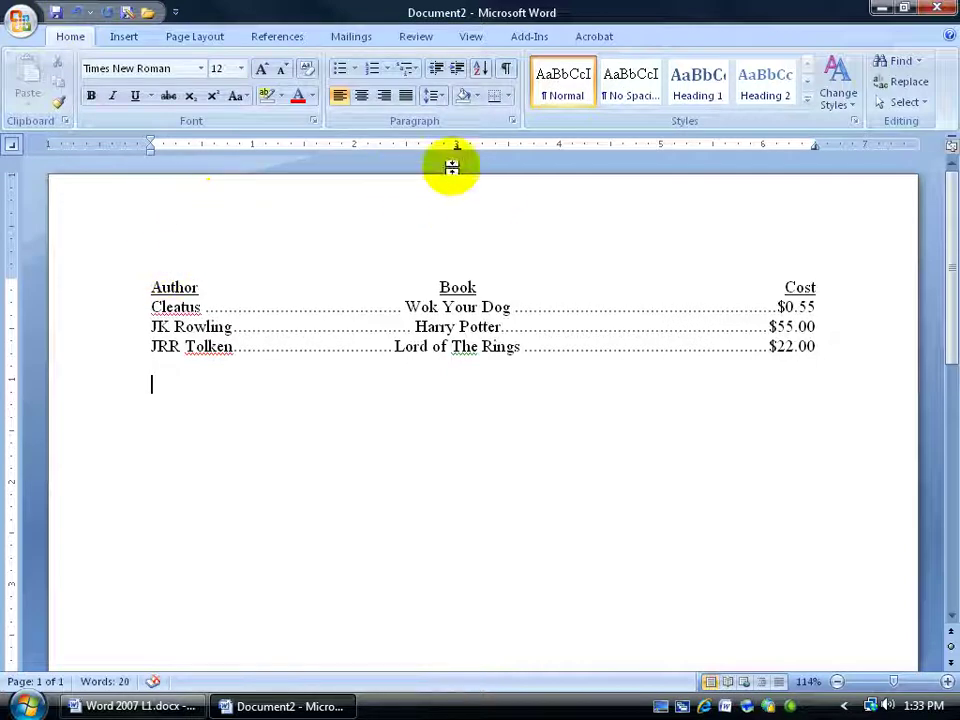
Step: Insert a tab on the empty line below the book list and add two blank lines above it
{"action": "key", "text": "Tab"}
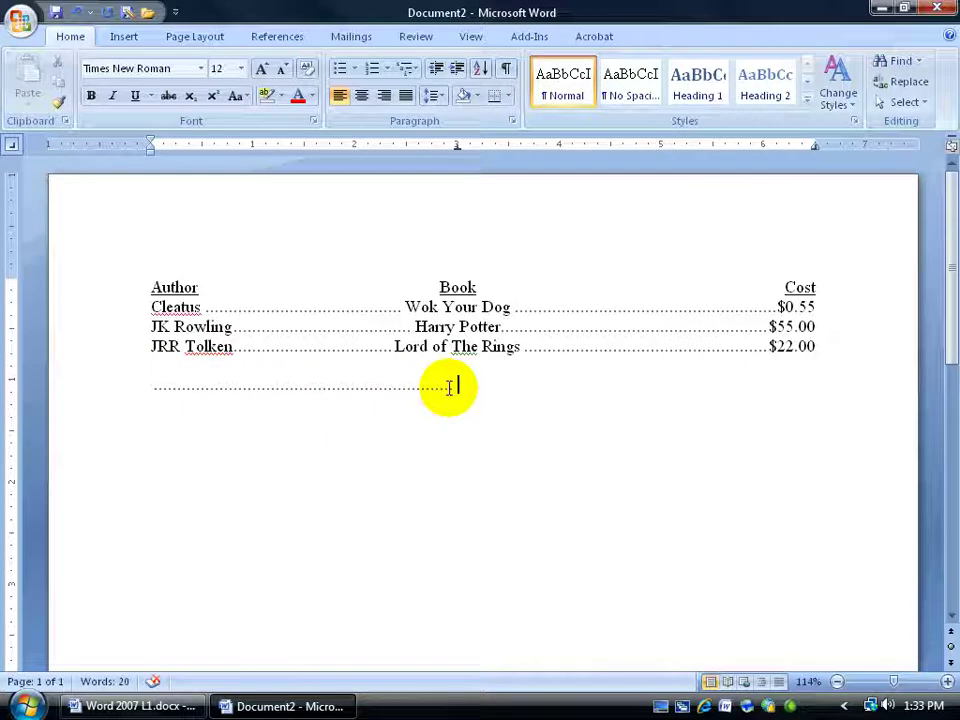
{"action": "left_click", "coordinate": [160, 372]}
{"action": "key", "text": "Return"}
{"action": "key", "text": "Return"}
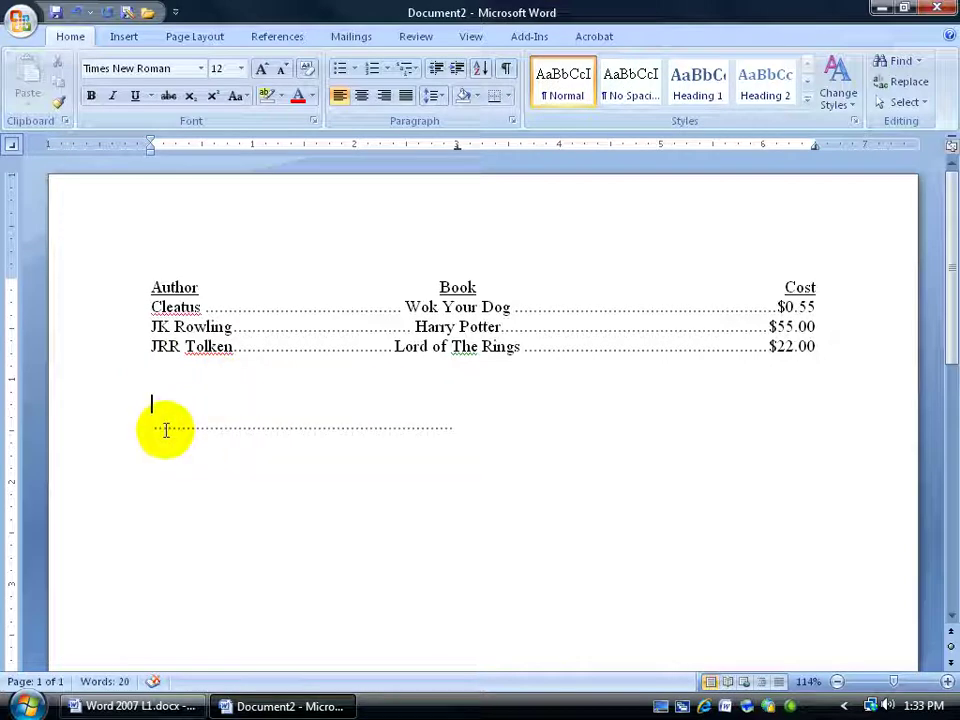
Step: Change the leader of the new line's 3" tab stop to underline (4) and add the caption Signature beneath it
{"action": "left_click_drag", "start_coordinate": [156, 428], "coordinate": [449, 442]}
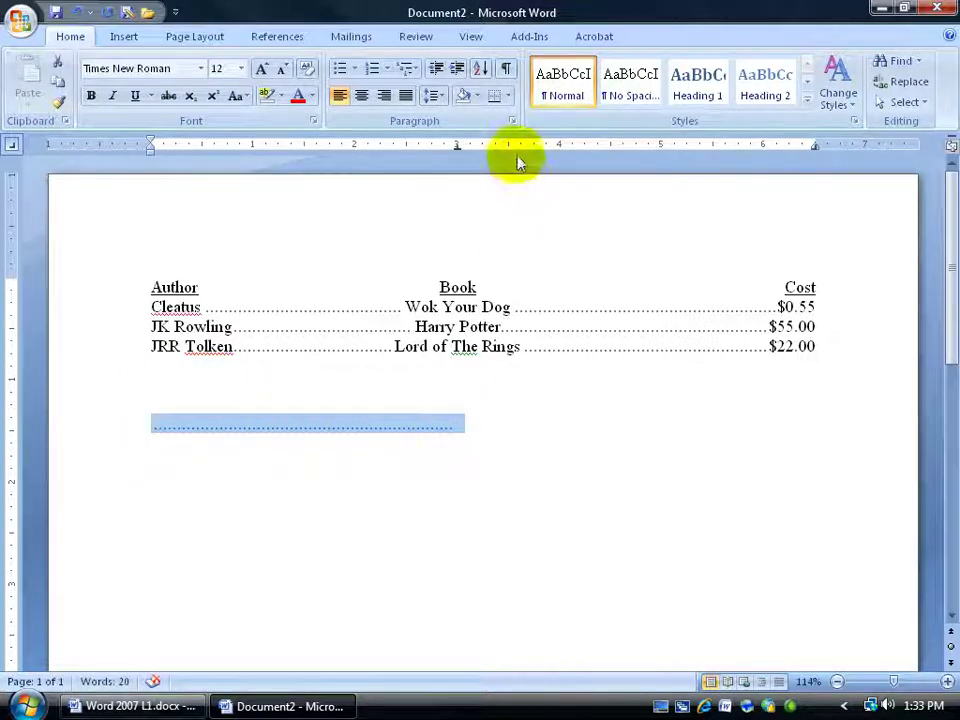
{"action": "left_click", "coordinate": [512, 120]}
{"action": "left_click", "coordinate": [352, 568]}
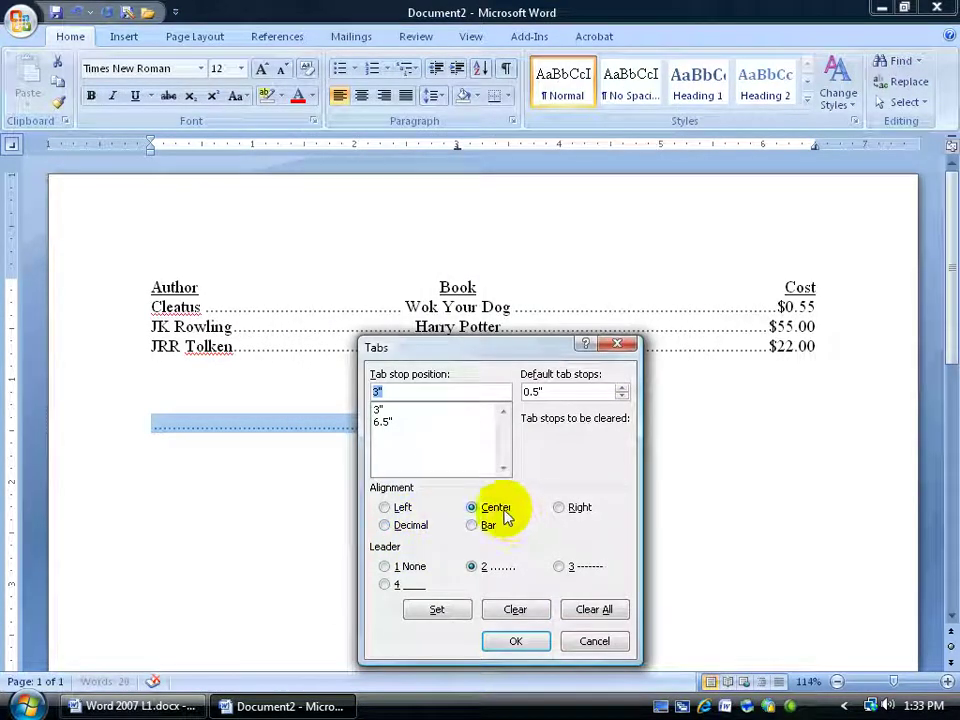
{"action": "left_click", "coordinate": [383, 410]}
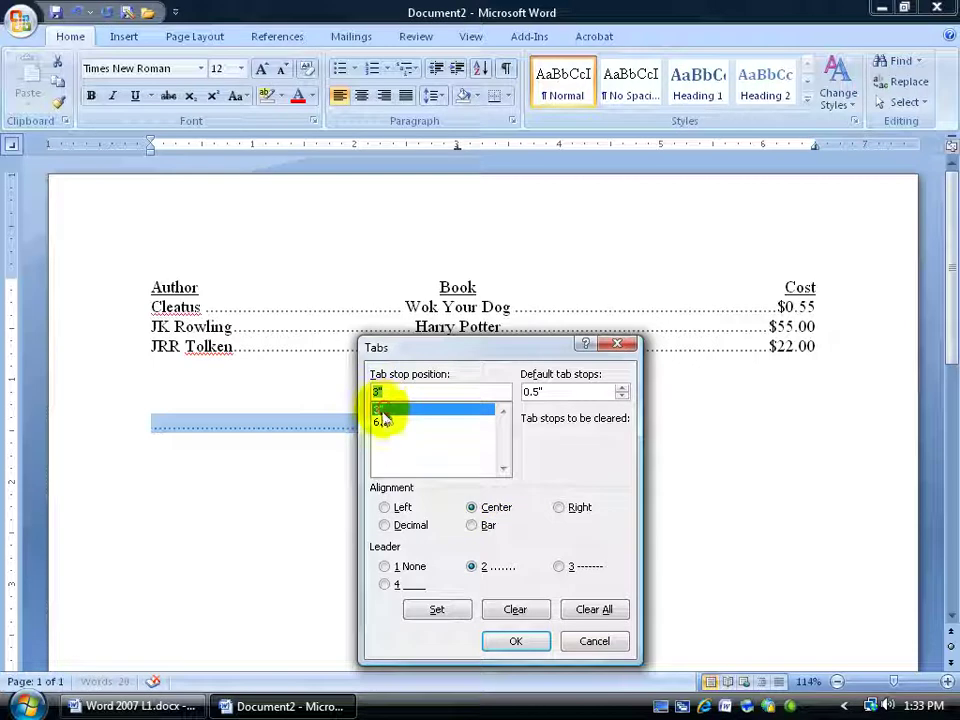
{"action": "left_click", "coordinate": [385, 585]}
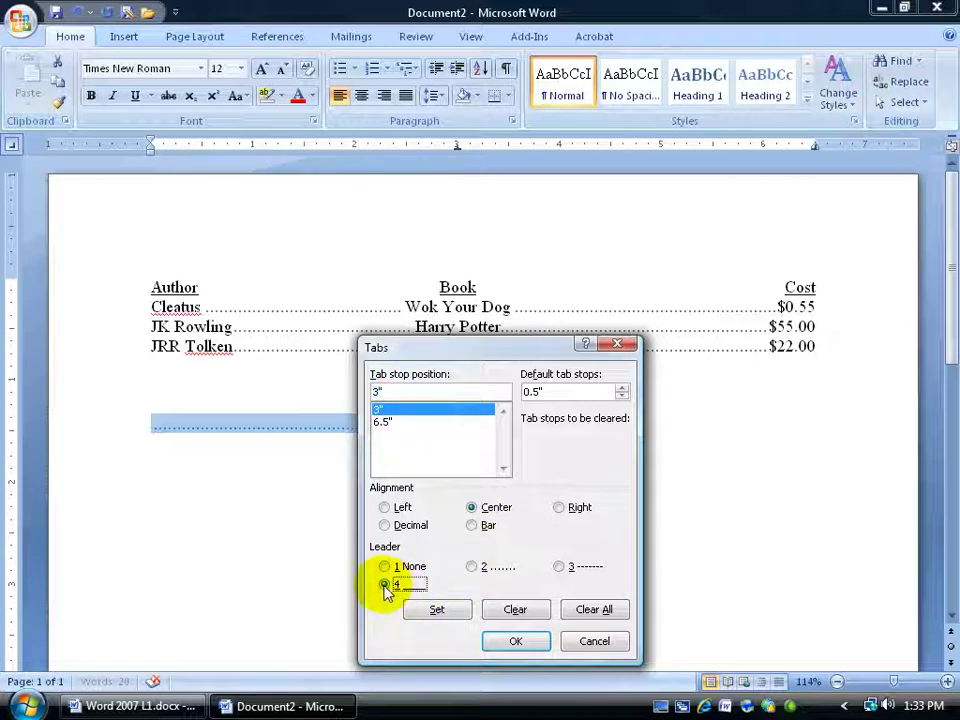
{"action": "left_click", "coordinate": [437, 612]}
{"action": "left_click", "coordinate": [510, 642]}
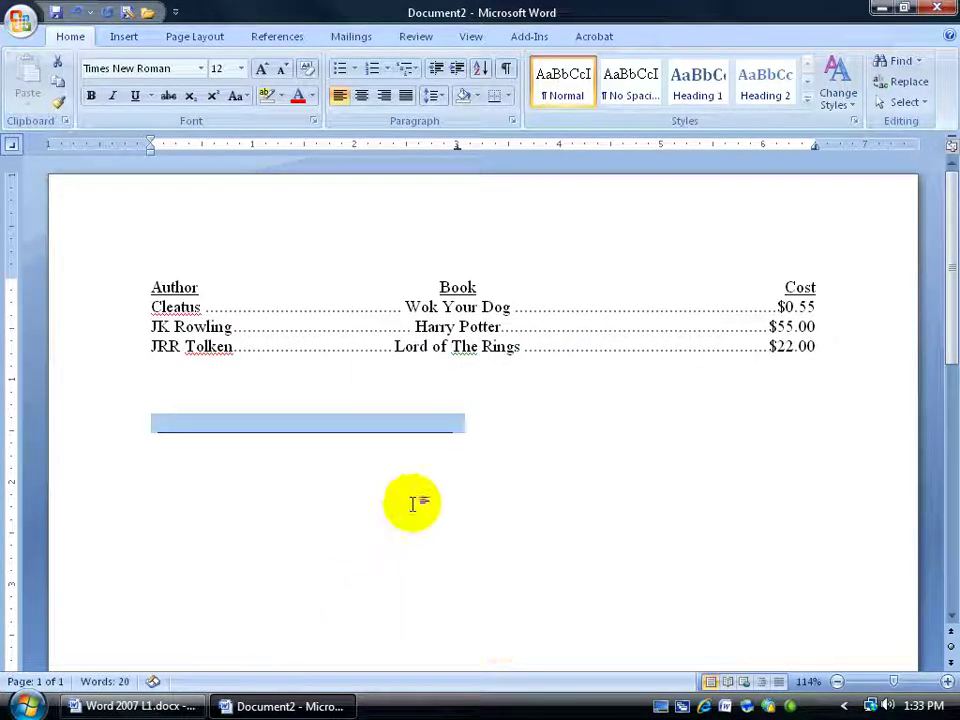
{"action": "left_click", "coordinate": [428, 540]}
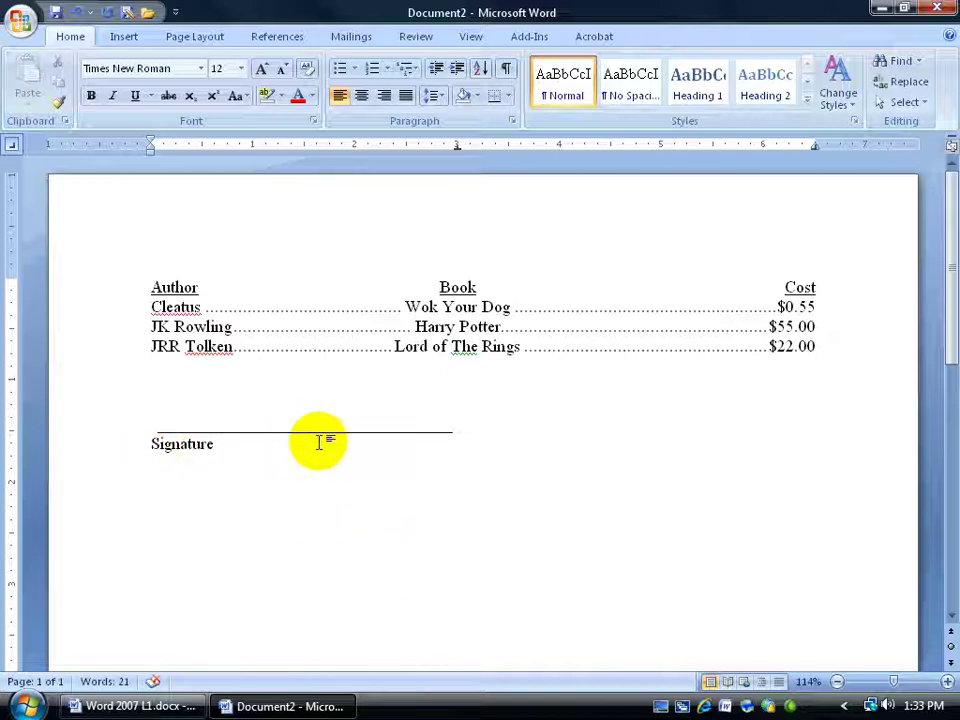
Step: Try to tab the Signature caption over to its 3" center tab stop, and remove that tab again
{"action": "left_click", "coordinate": [152, 444]}
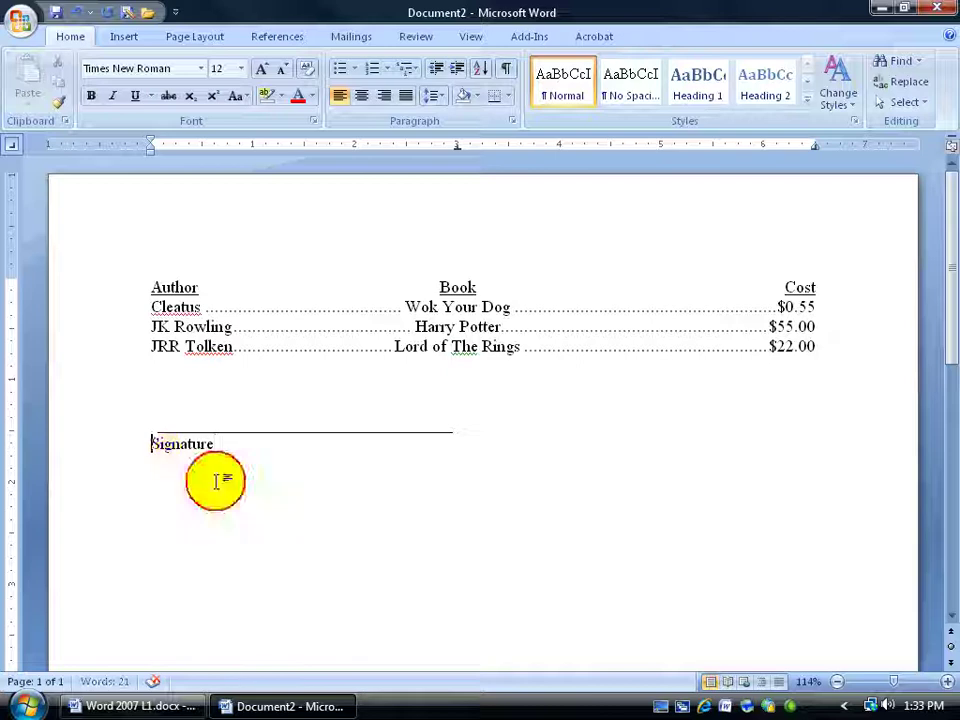
{"action": "key", "text": "Tab"}
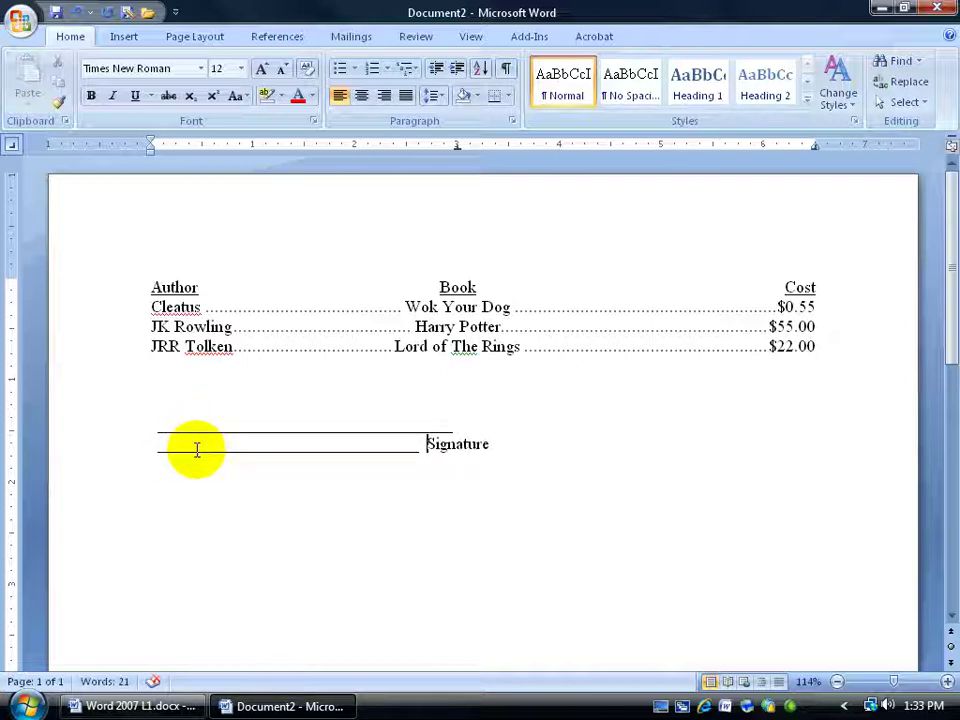
{"action": "left_click_drag", "start_coordinate": [422, 446], "coordinate": [206, 447]}
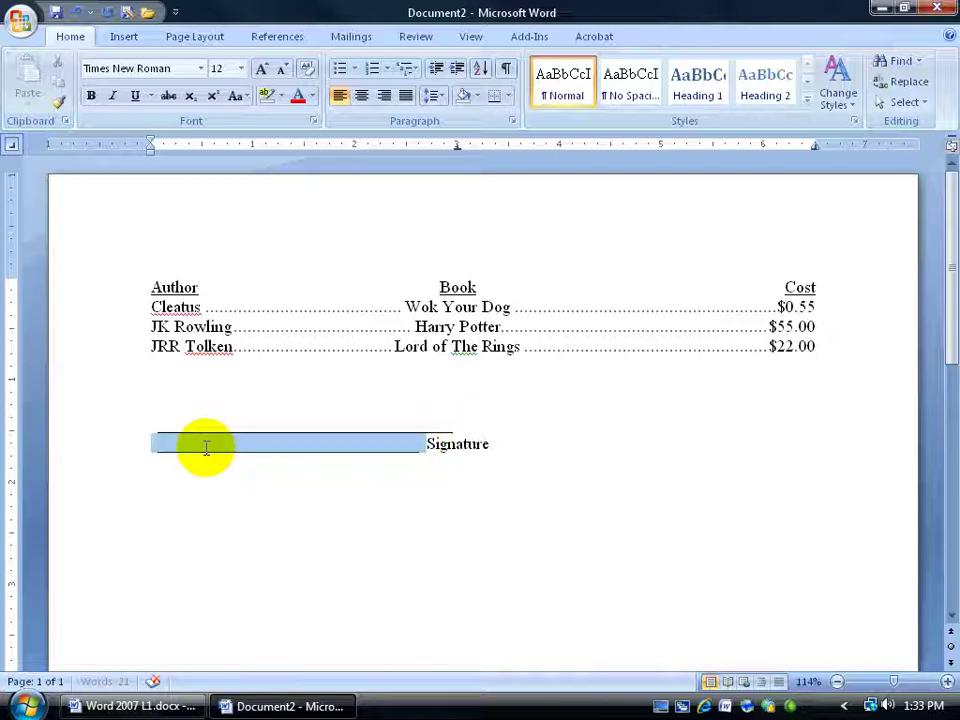
{"action": "left_click", "coordinate": [422, 446]}
{"action": "key", "text": "BackSpace"}
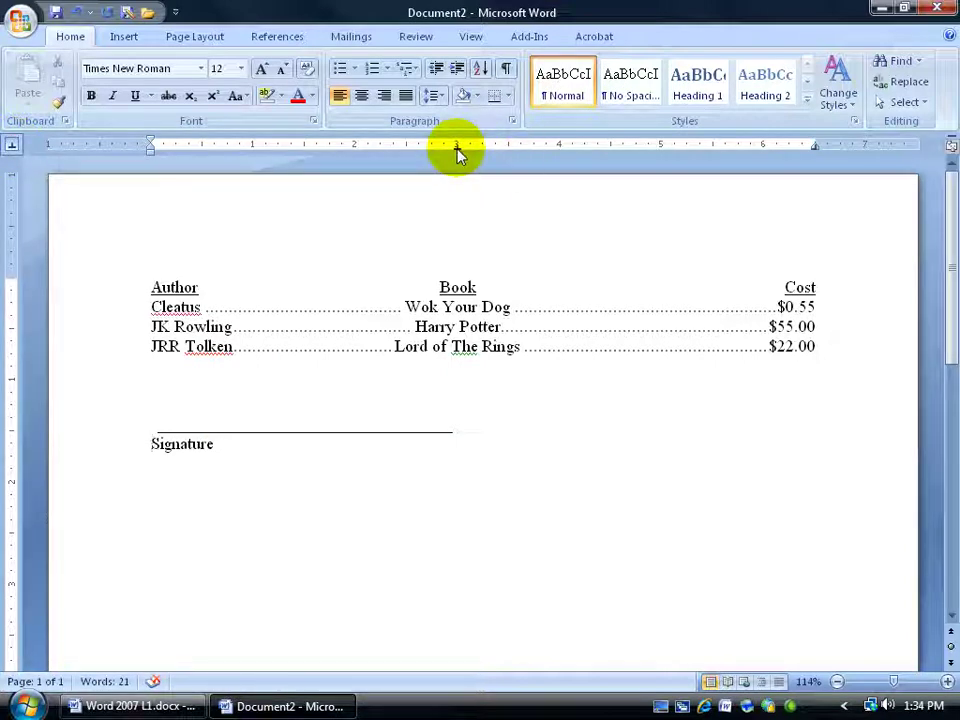
Step: Center the Signature caption under the line with a tab, its center tab stop moved to 1.31" and its leader set to None (1)
{"action": "left_click_drag", "start_coordinate": [457, 150], "coordinate": [285, 151]}
{"action": "key", "text": "Tab"}
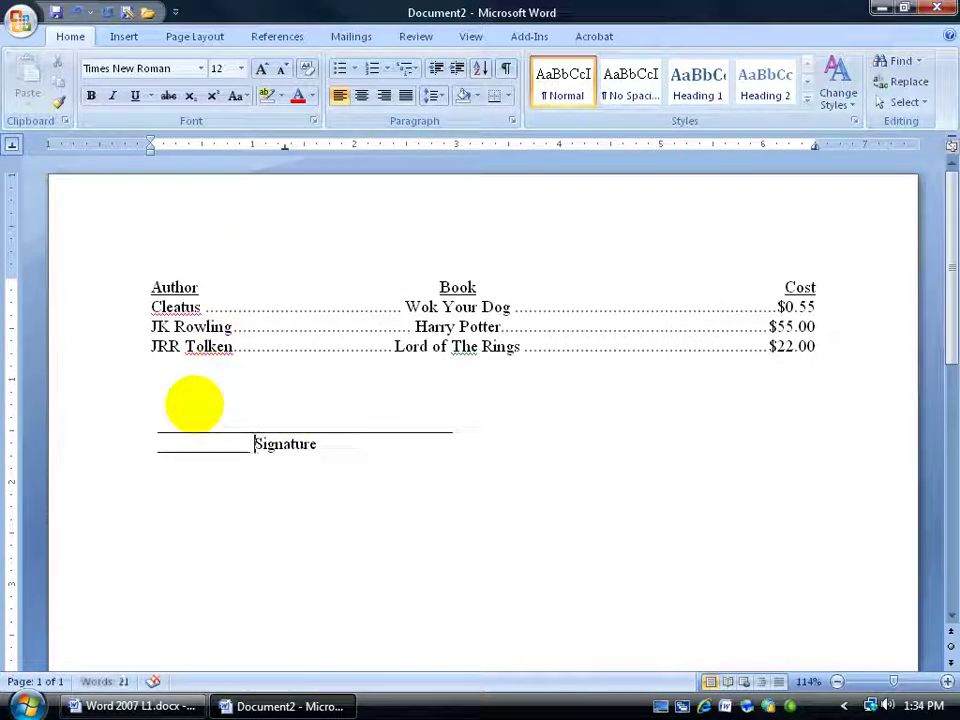
{"action": "left_click_drag", "start_coordinate": [253, 444], "coordinate": [182, 446]}
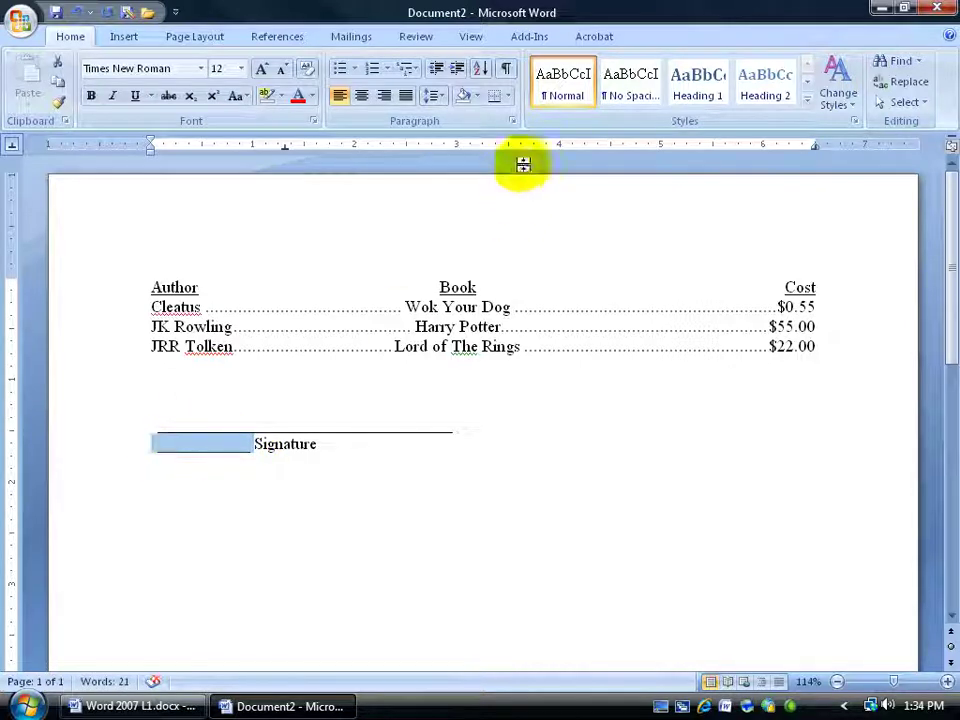
{"action": "left_click", "coordinate": [513, 121]}
{"action": "left_click", "coordinate": [360, 566]}
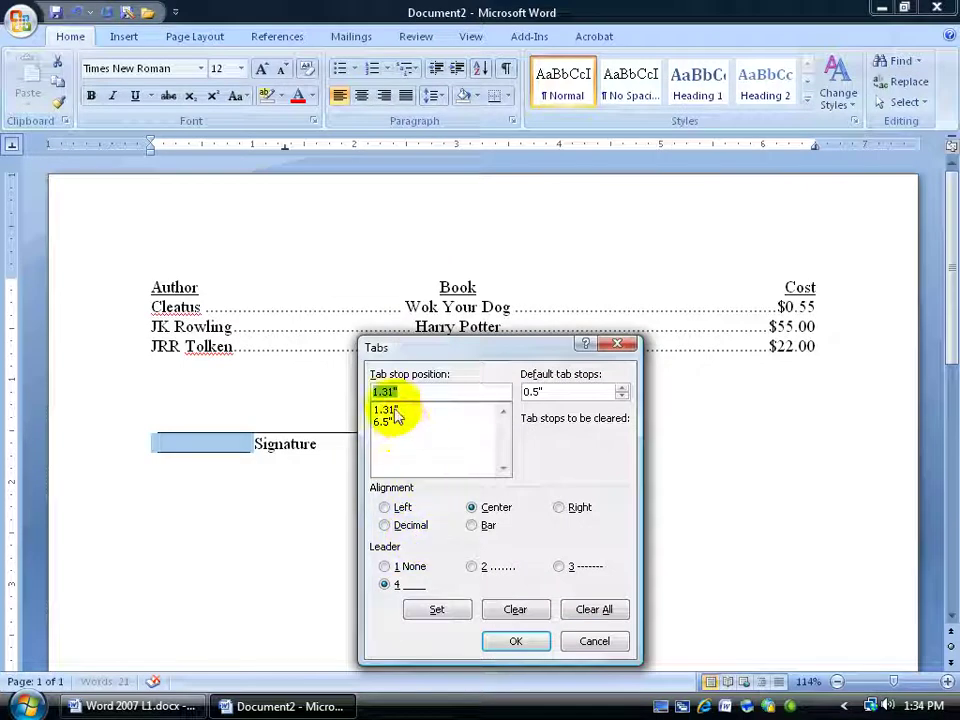
{"action": "left_click", "coordinate": [400, 410]}
{"action": "left_click", "coordinate": [386, 567]}
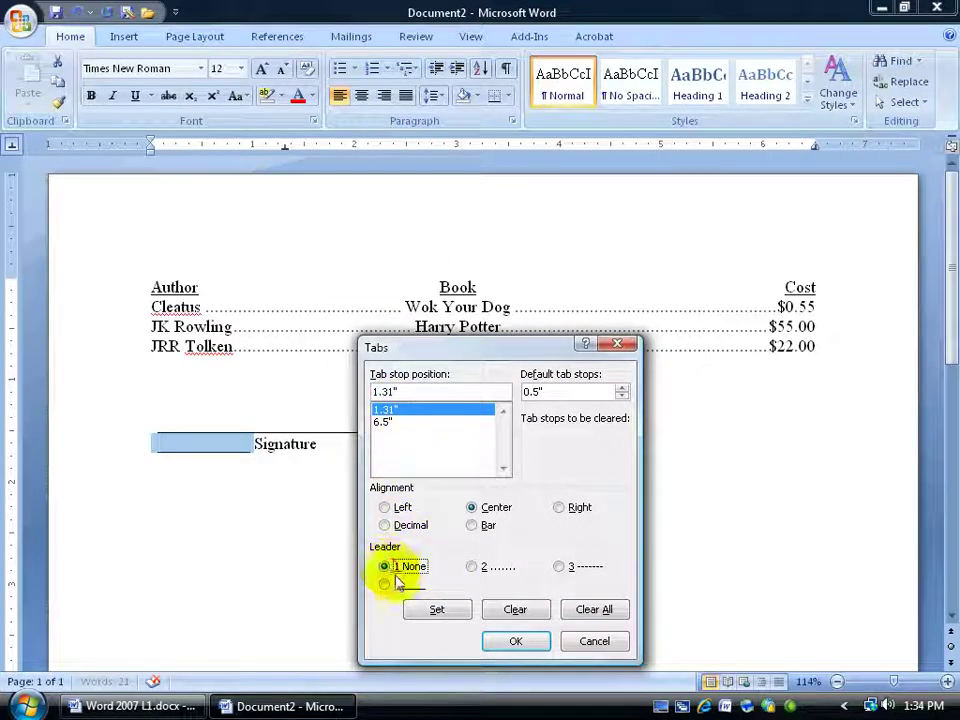
{"action": "left_click", "coordinate": [437, 610]}
{"action": "left_click", "coordinate": [515, 641]}
{"action": "left_click", "coordinate": [336, 442]}
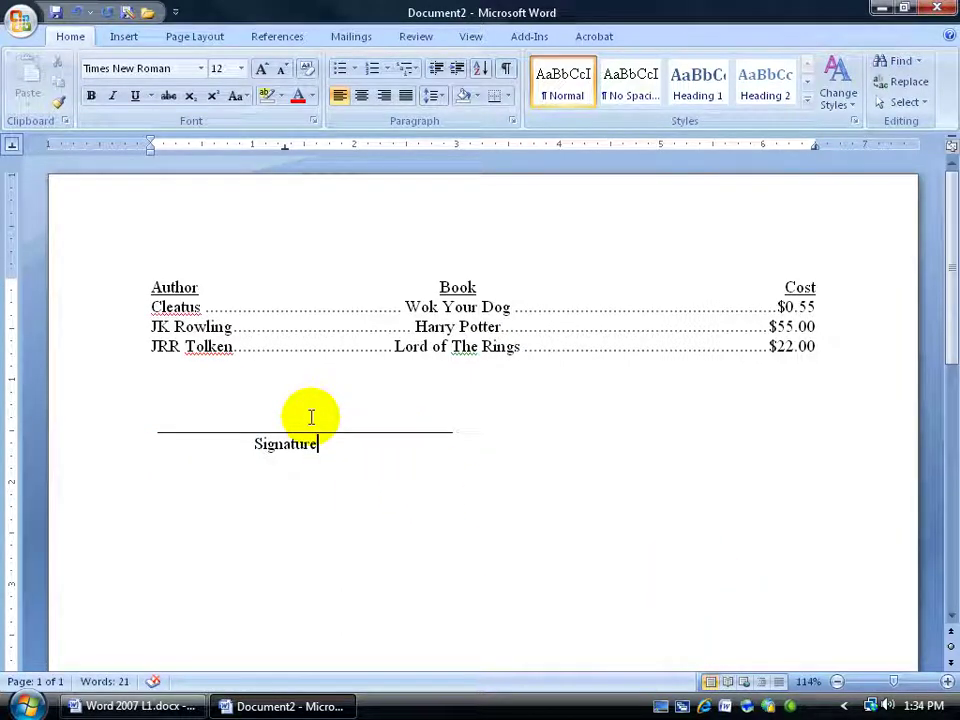
Step: Compare the ruler tab stops of the blank lines above the signature line with those of the Signature caption
{"action": "left_click", "coordinate": [246, 370]}
{"action": "left_click", "coordinate": [251, 388]}
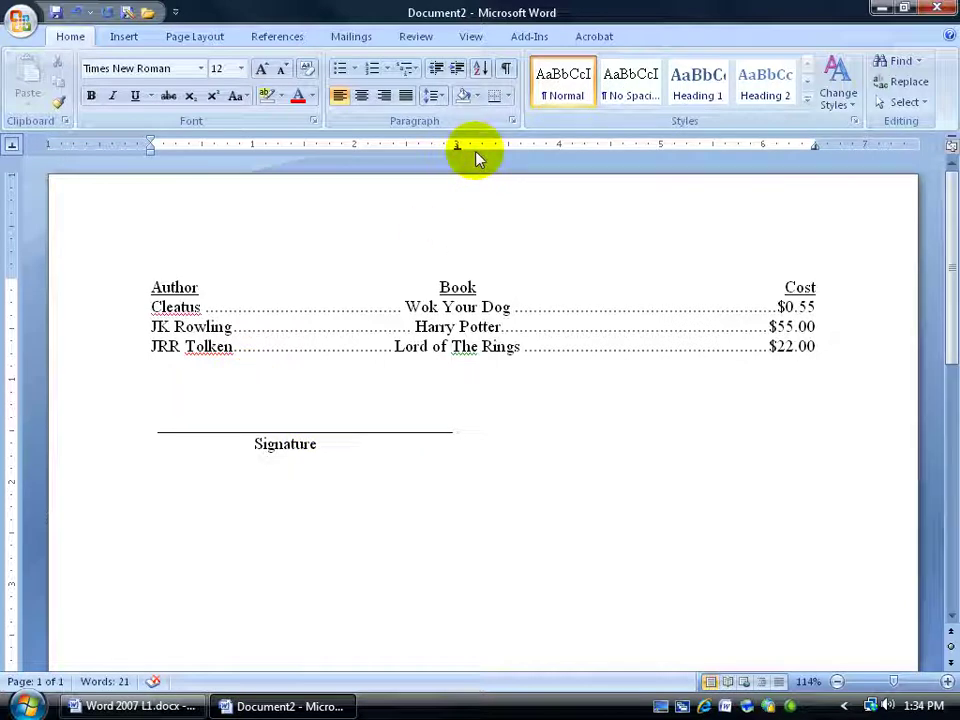
{"action": "left_click", "coordinate": [306, 399]}
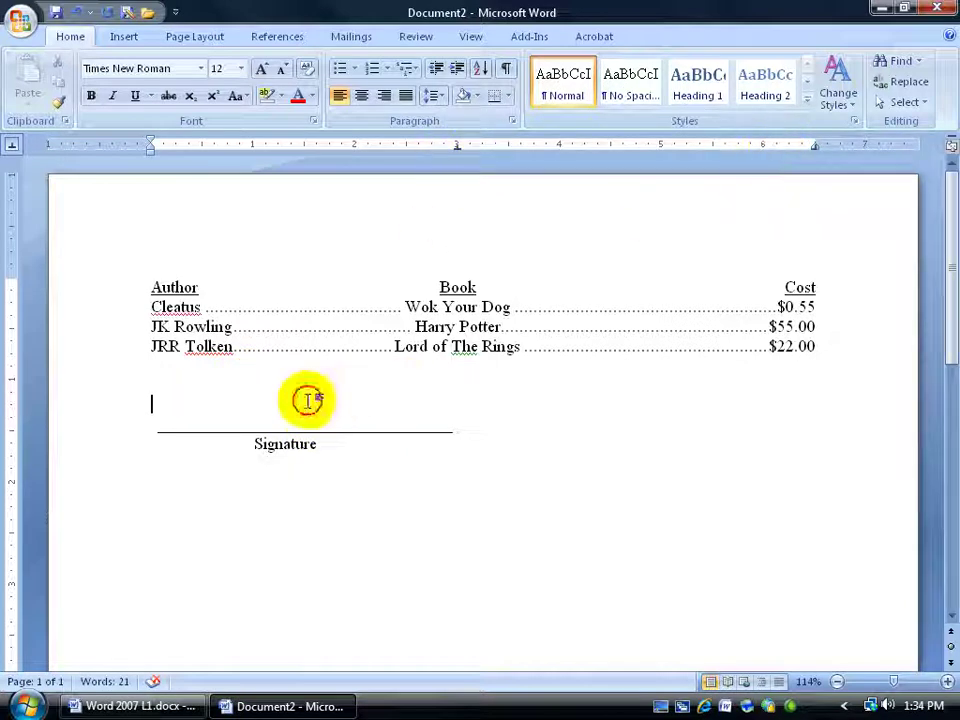
{"action": "left_click", "coordinate": [285, 443]}
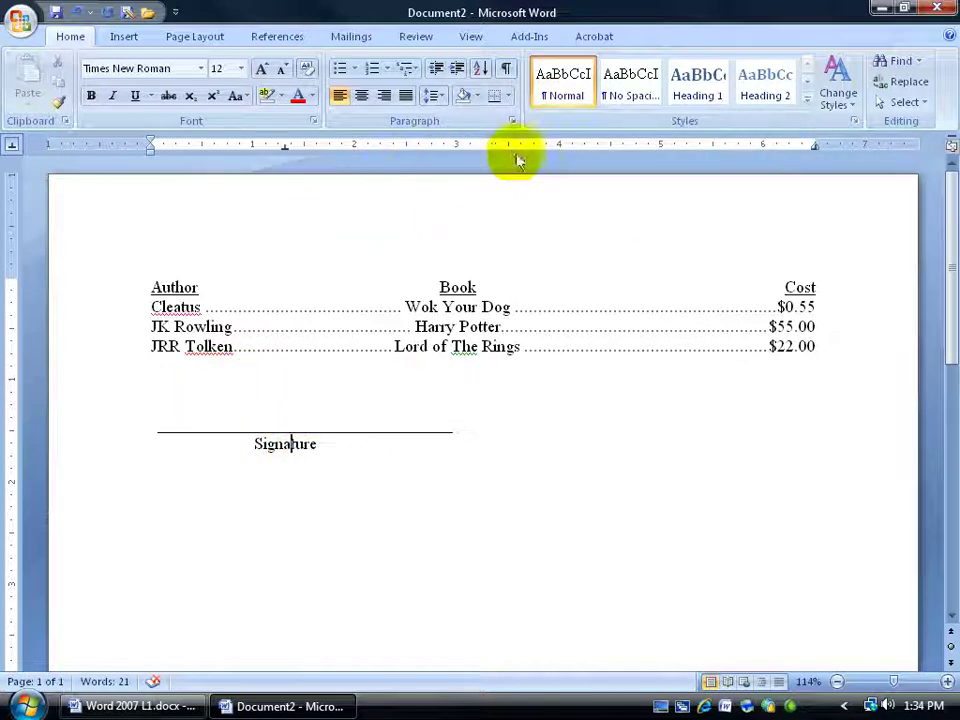